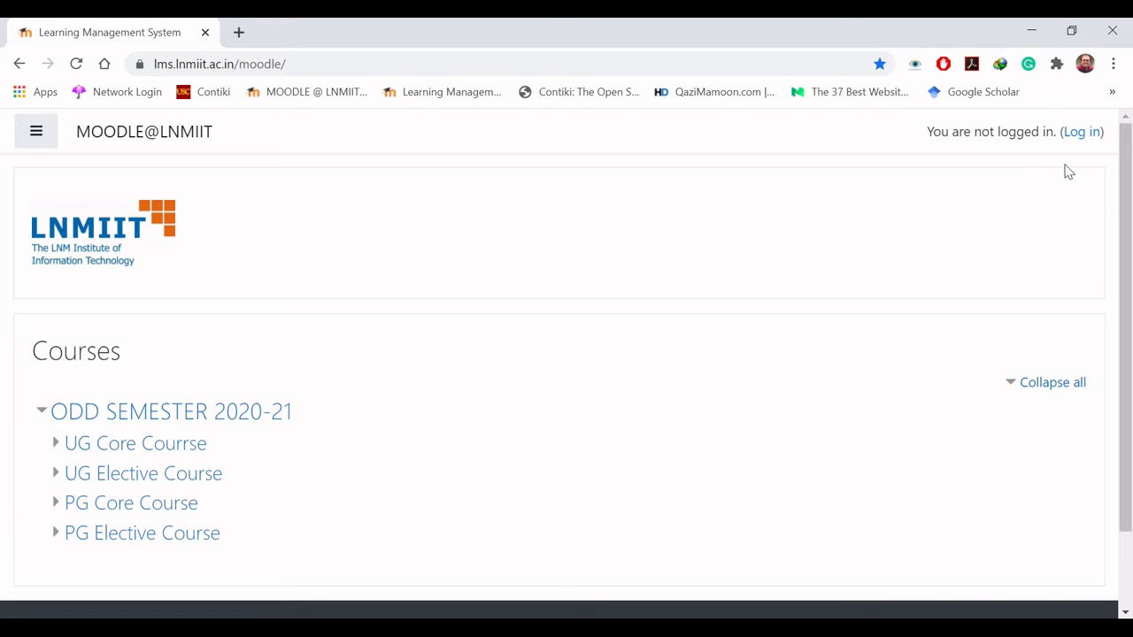
- Log in to the learning site with the saved account credentials and open the CCE Software Engineering course
left_click(1082, 133)
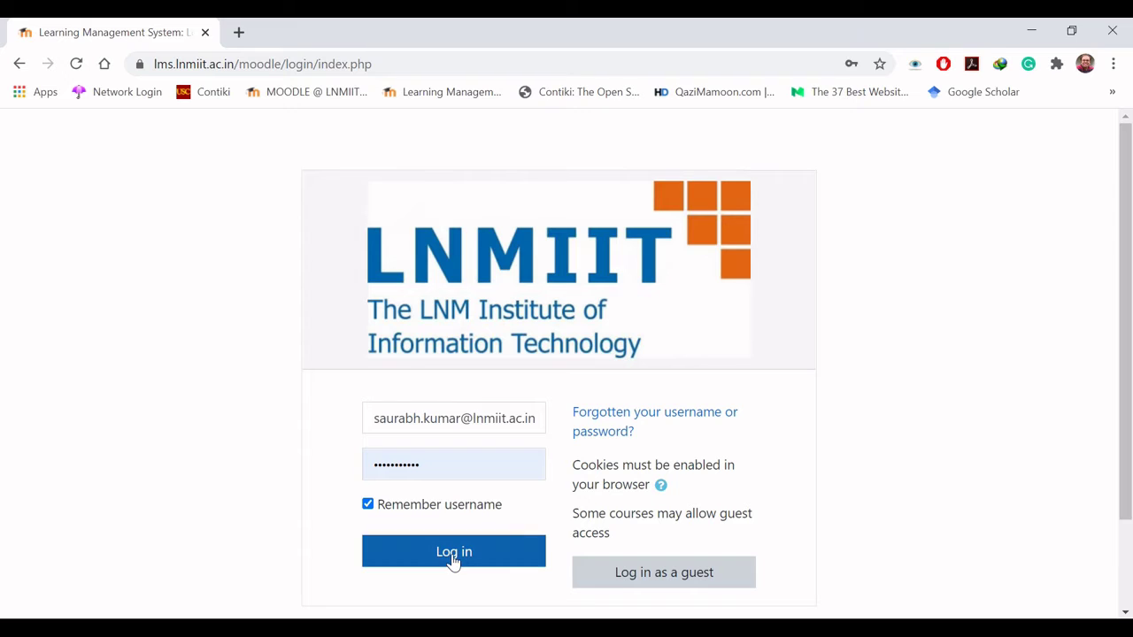
left_click(453, 555)
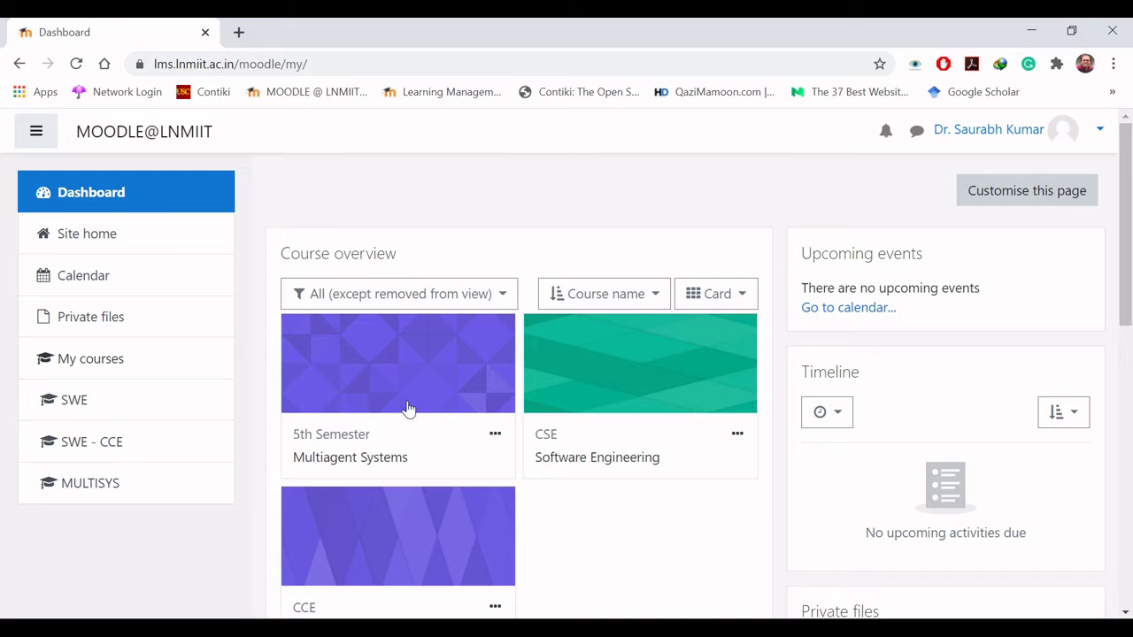
scroll(1130, 288, "down", 2)
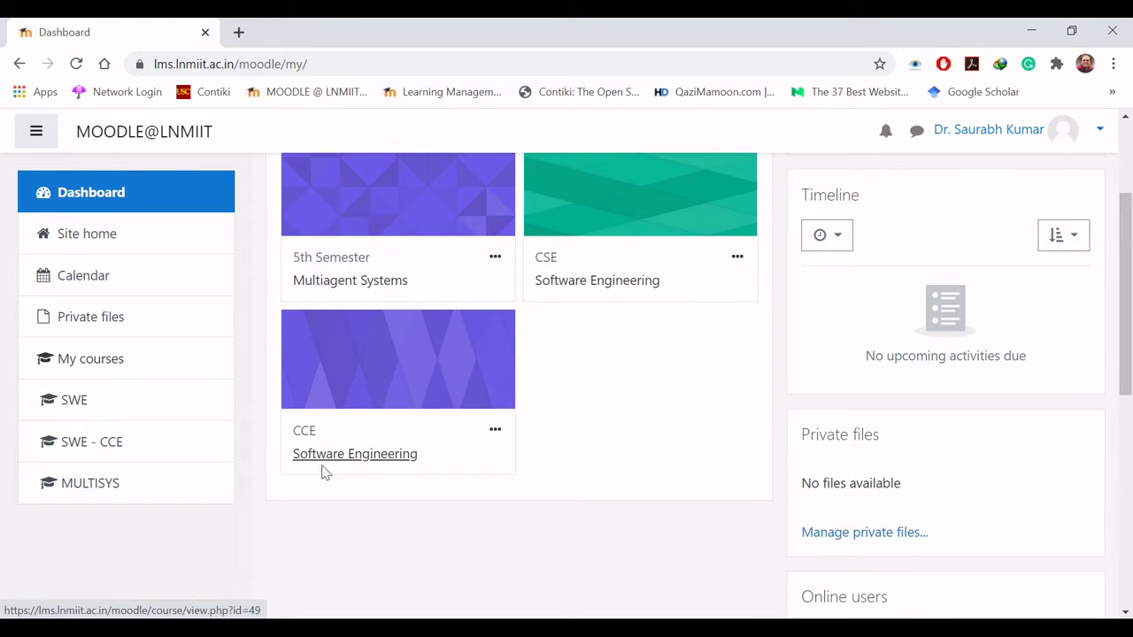
left_click(372, 462)
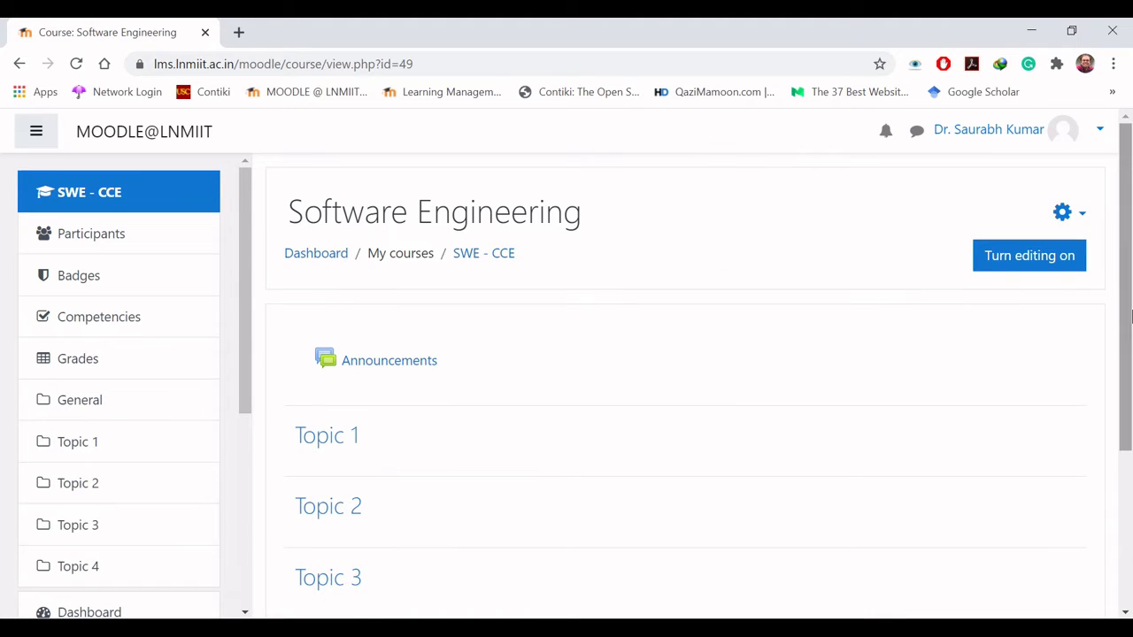
- Look through the course page from its header and Announcements down to the Topic 1 to Topic 4 sections
left_click_drag(1129, 317, 1130, 421)
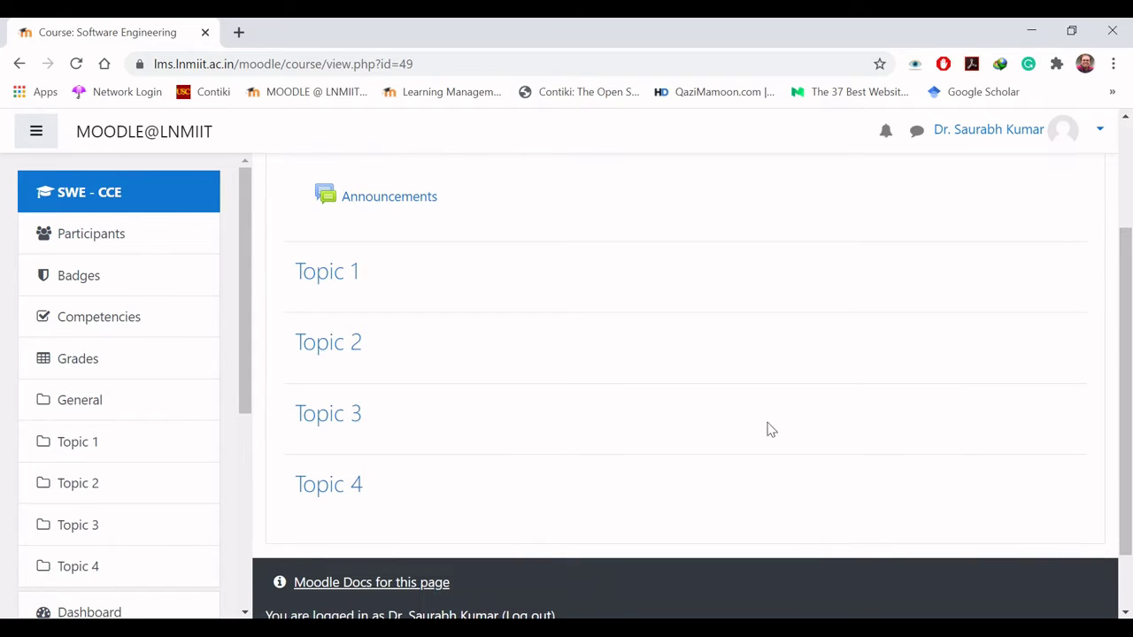
mouse_move(1130, 353)
left_mouse_down()
mouse_move(1129, 250)
mouse_move(1130, 343)
left_mouse_up()
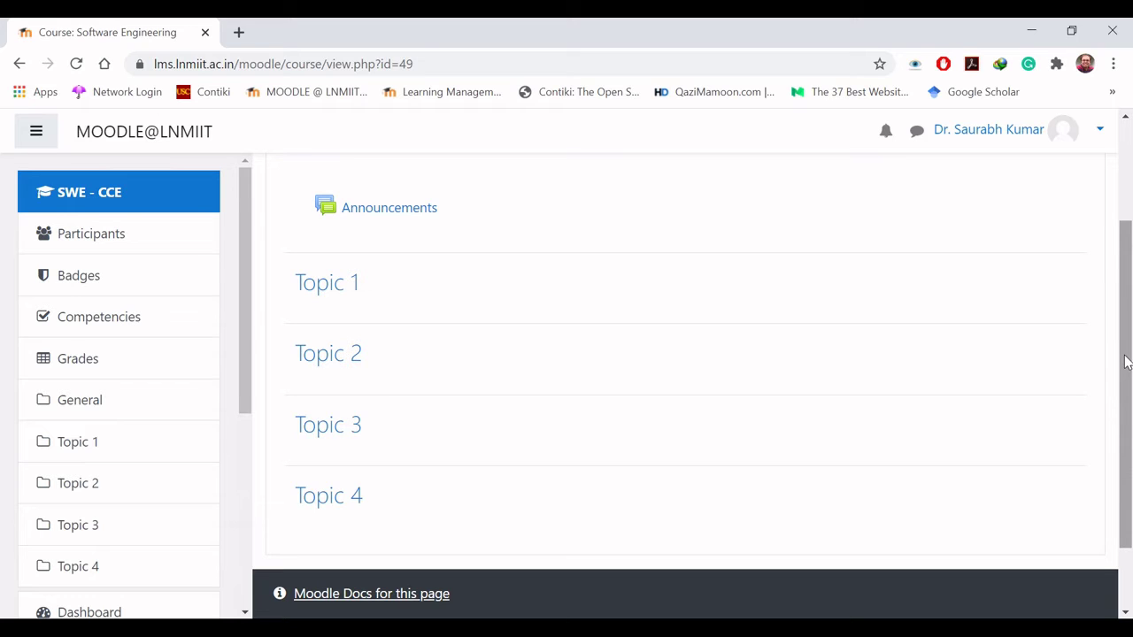
left_click_drag(1126, 361, 1130, 232)
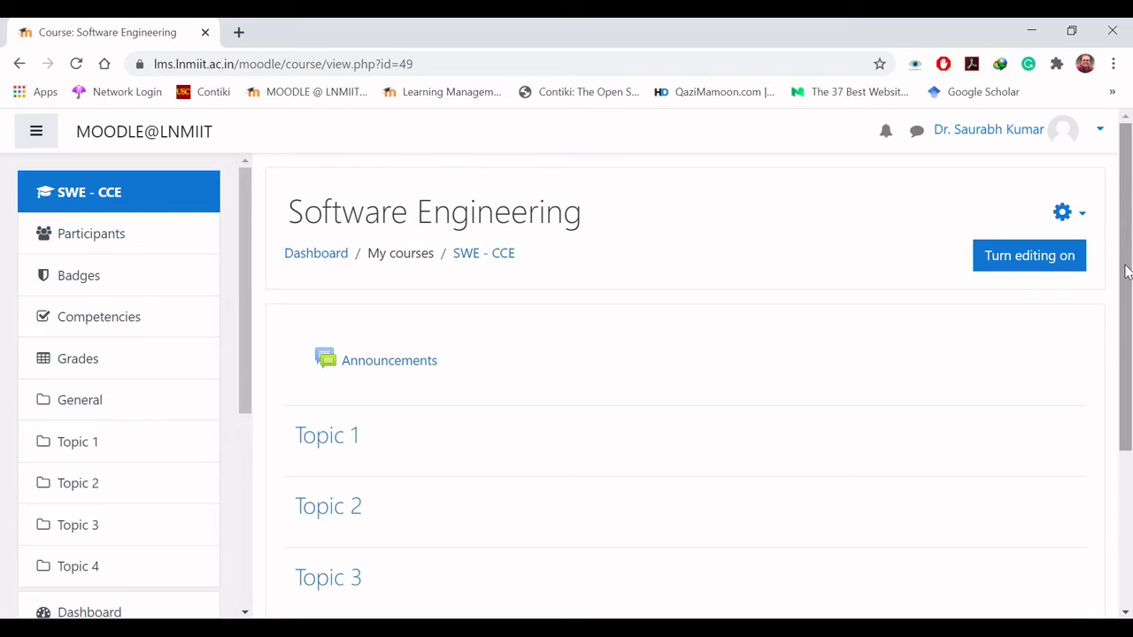
left_click_drag(1127, 271, 1127, 410)
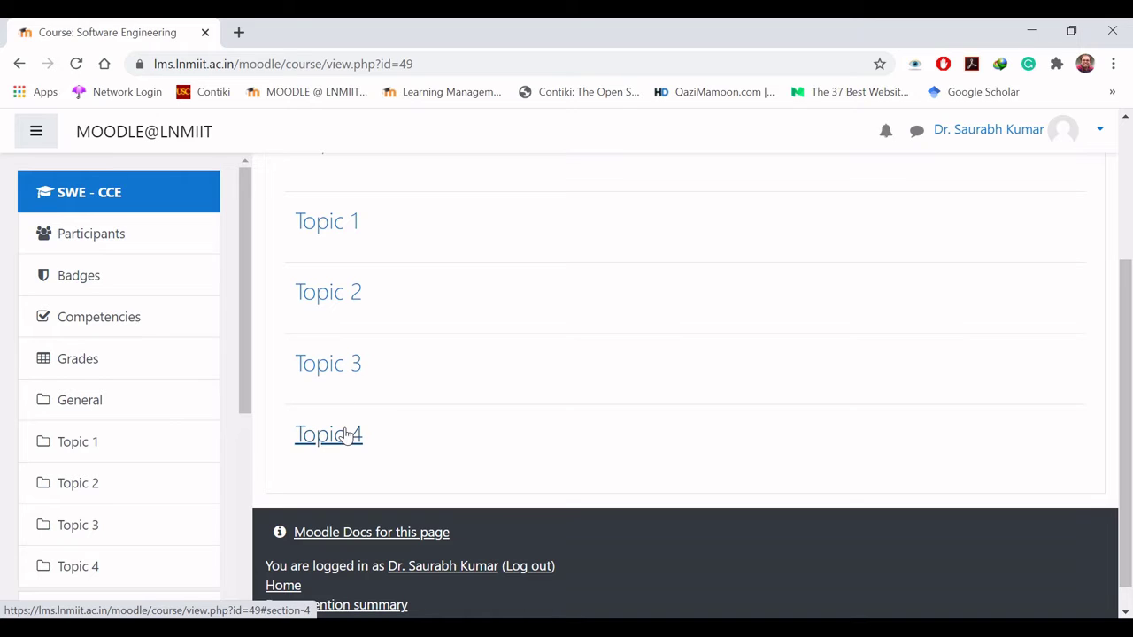
left_click(1129, 222)
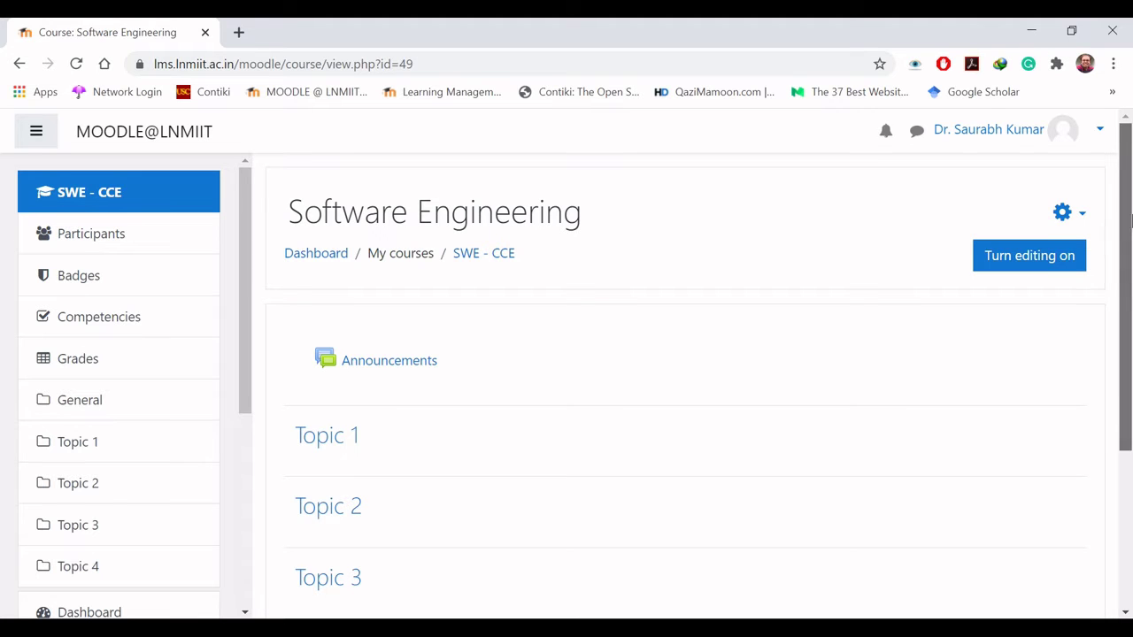
left_click_drag(1129, 222, 1130, 241)
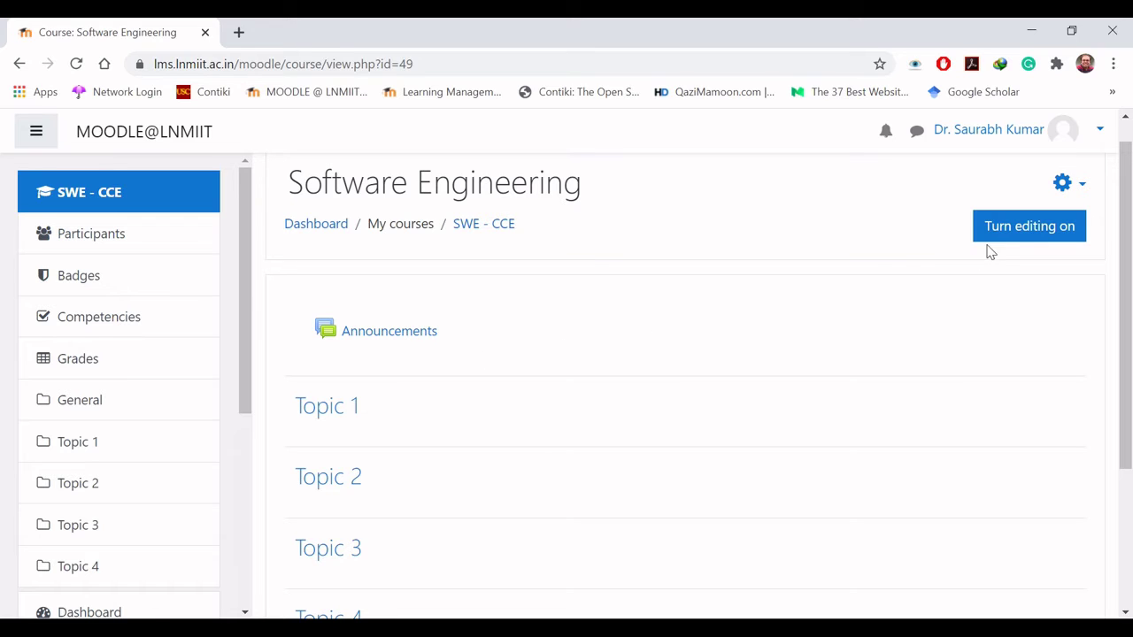
- Open the Software Engineering course's settings for editing and go to the General fields
left_click(1082, 188)
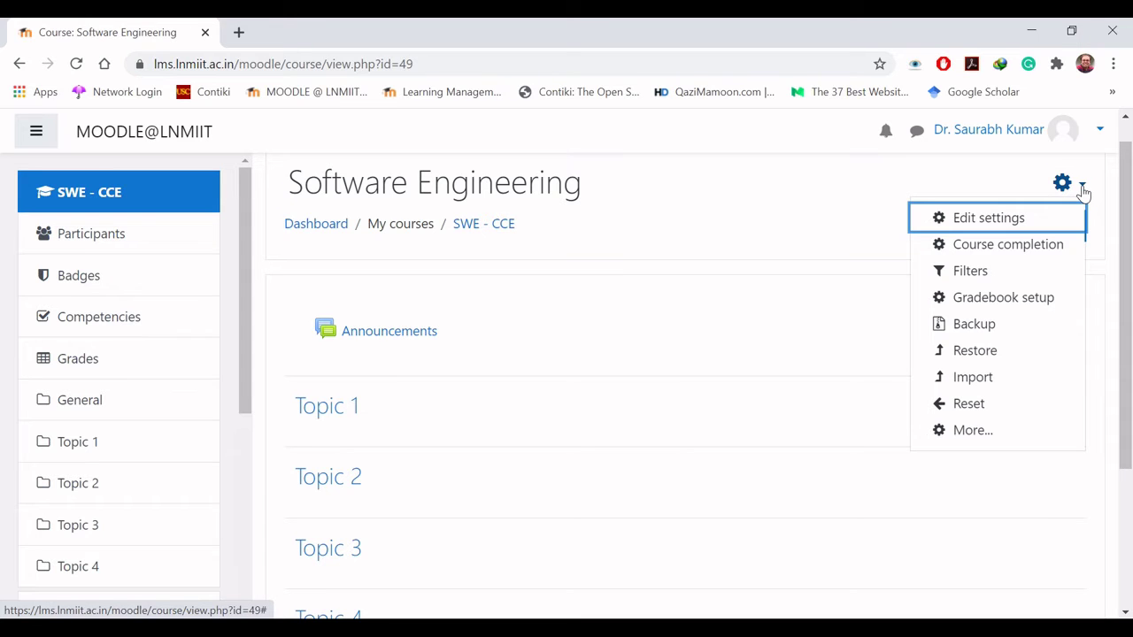
left_click(998, 221)
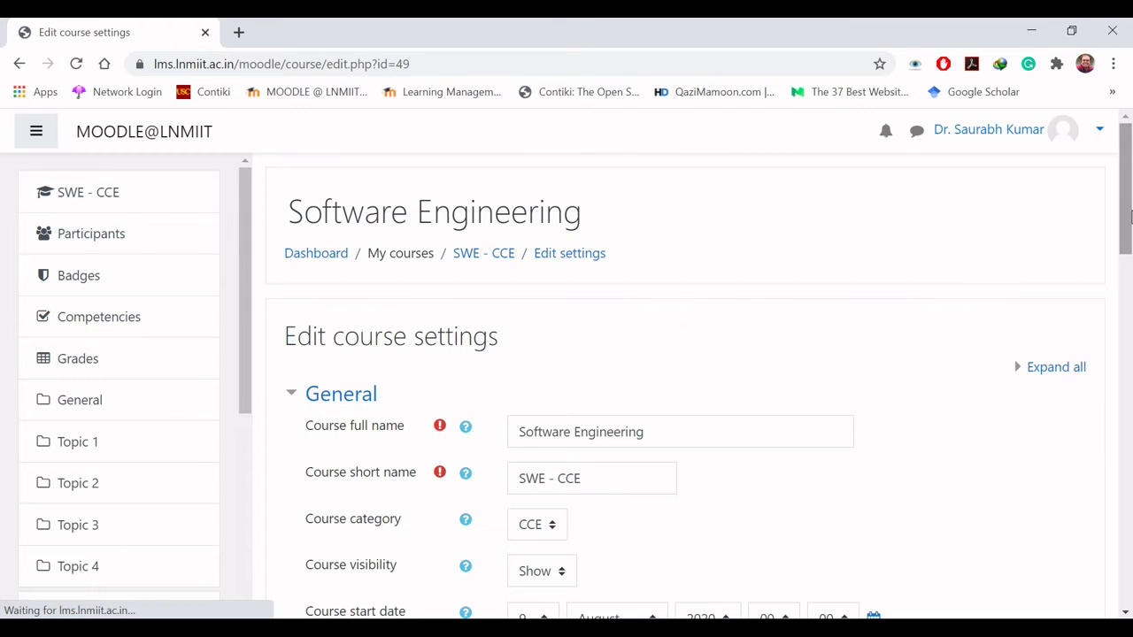
left_click_drag(1128, 226, 1129, 288)
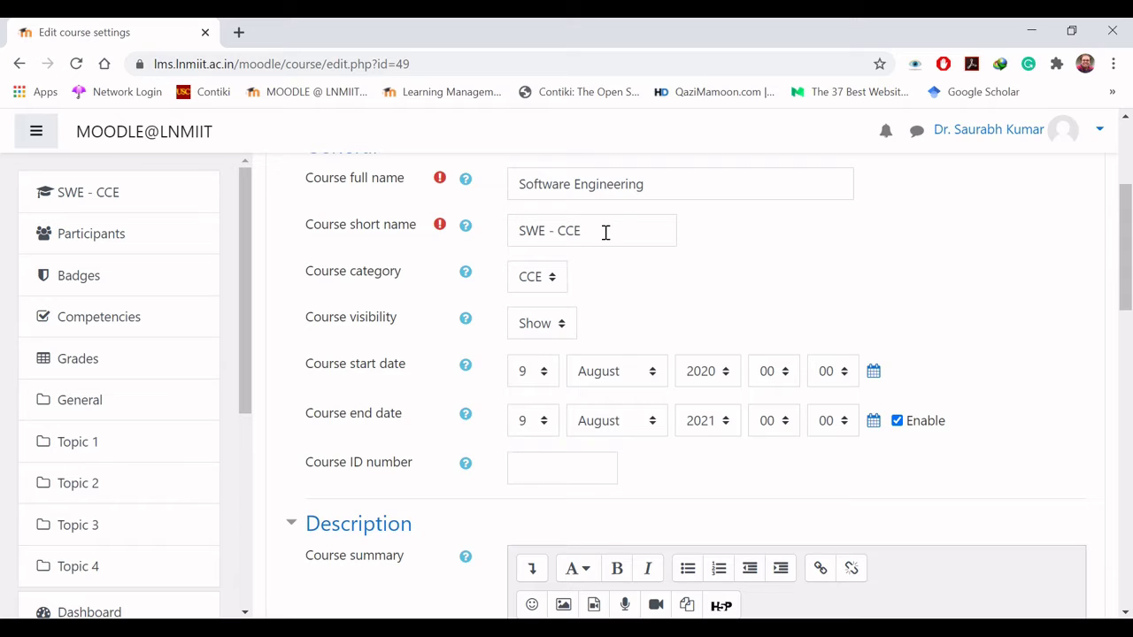
- Check the options offered for the course category and the course visibility without changing either
left_click(552, 280)
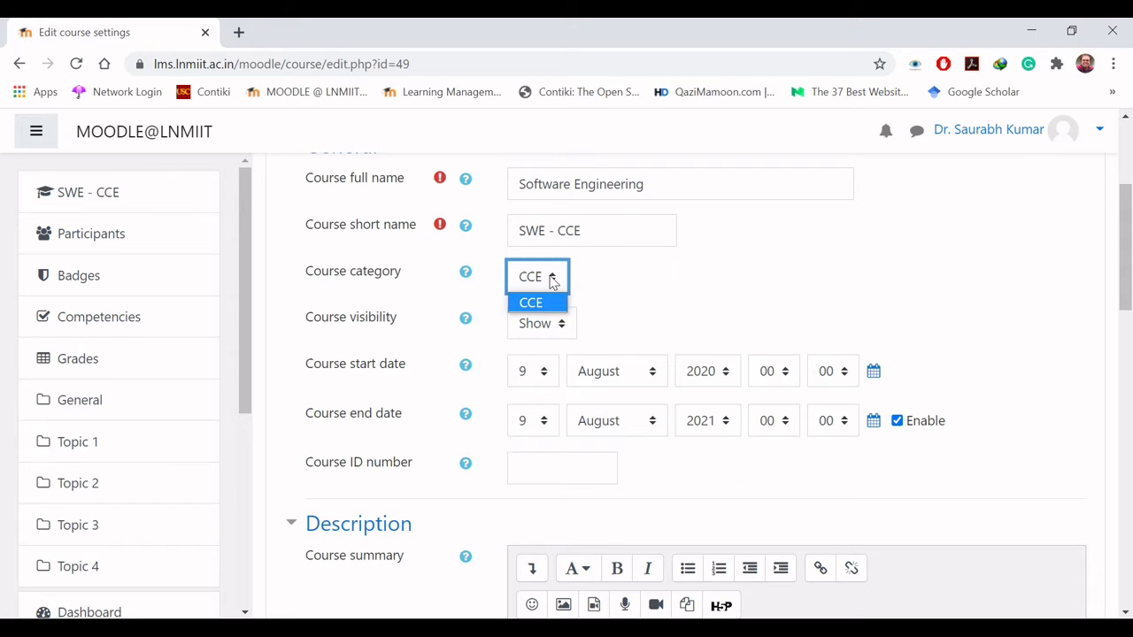
left_click(553, 281)
left_click(562, 328)
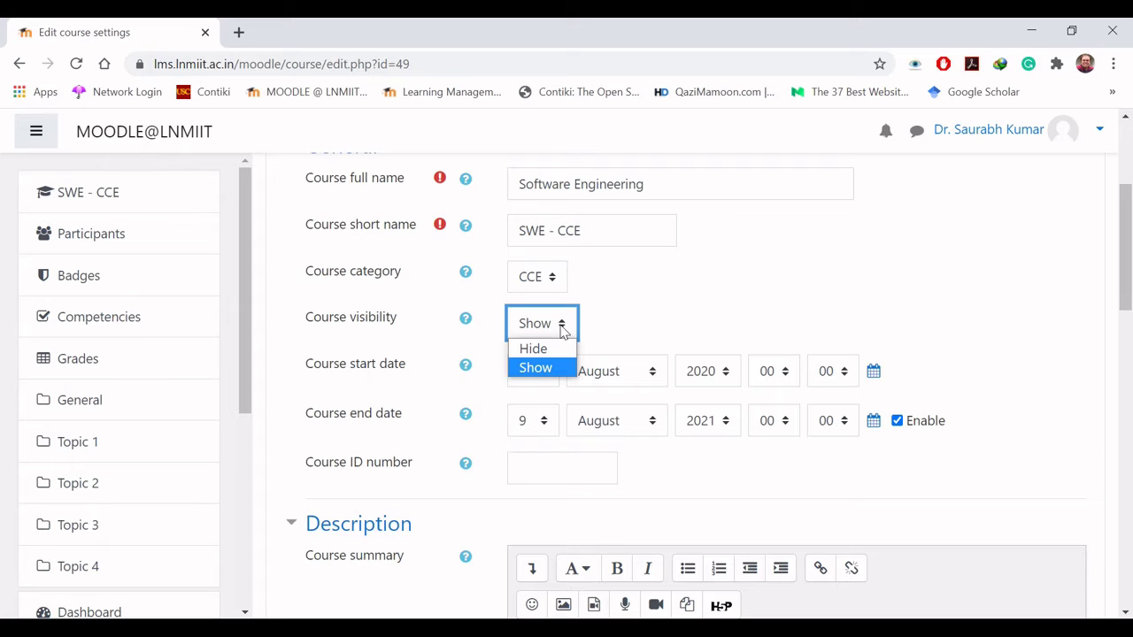
left_click(562, 328)
left_click(599, 324)
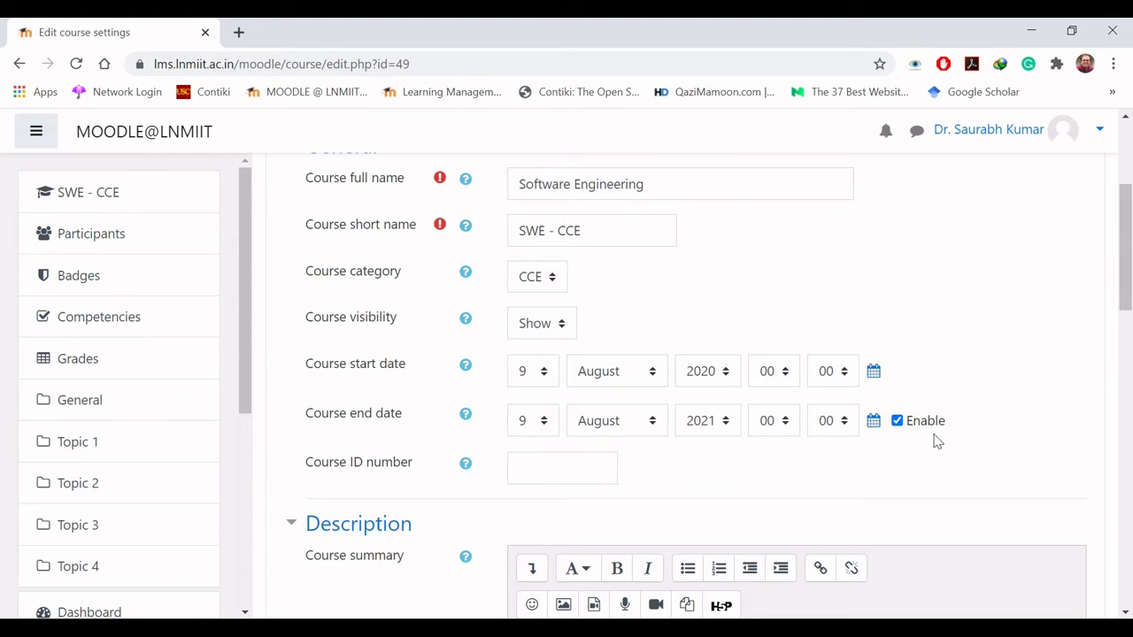
- Disable and re-enable the course end date, and set its day and month to 20 December
left_click(897, 422)
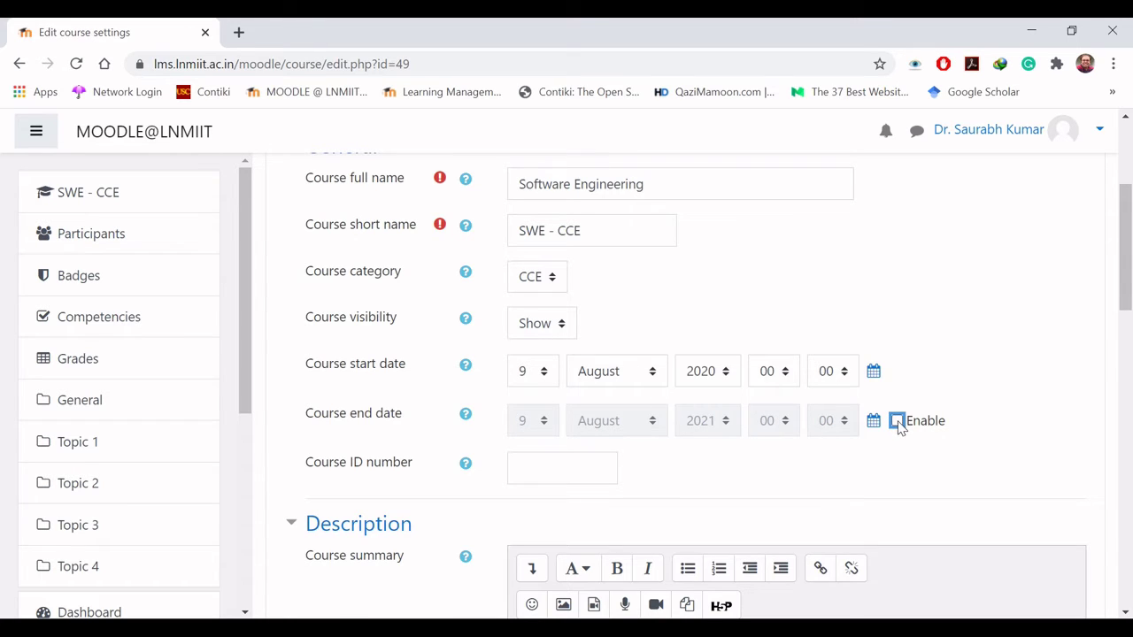
left_click(896, 421)
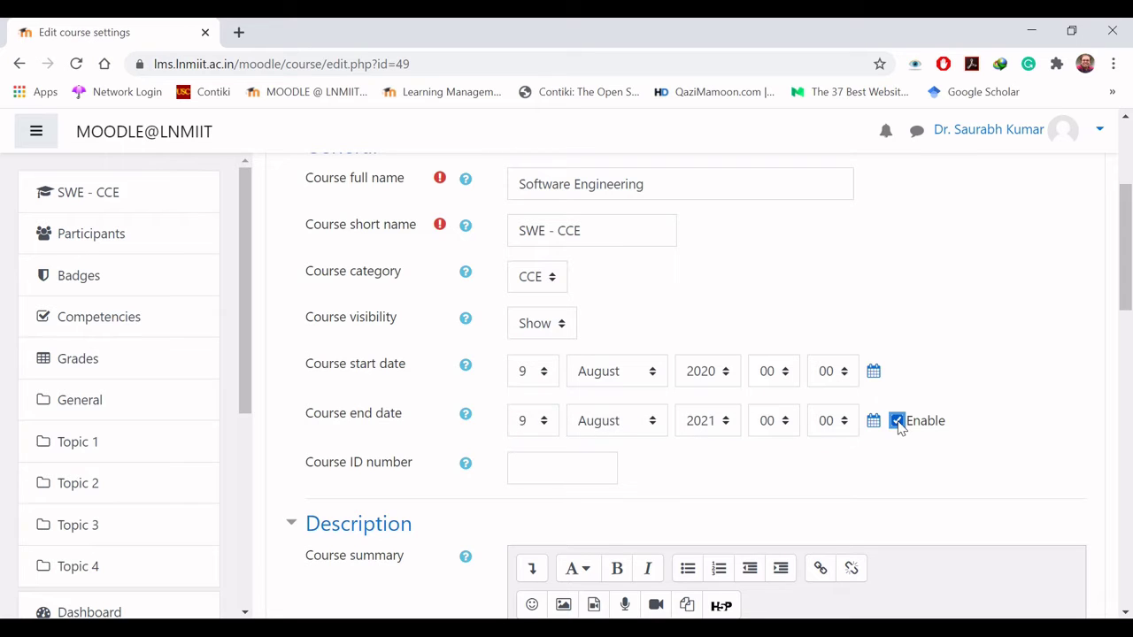
left_click(543, 421)
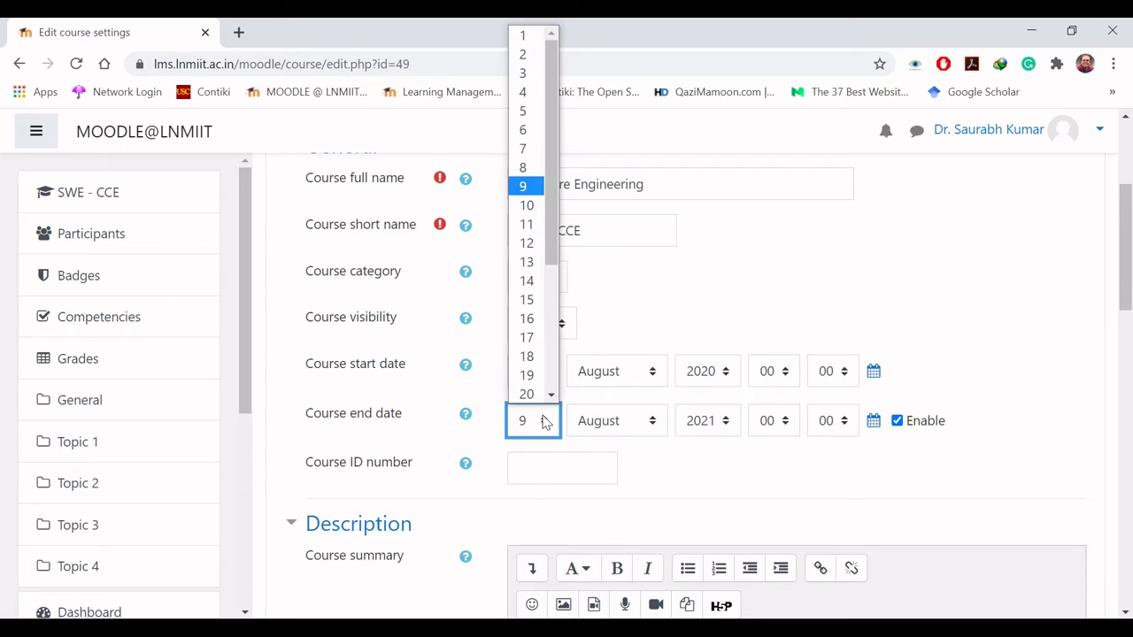
left_click(526, 394)
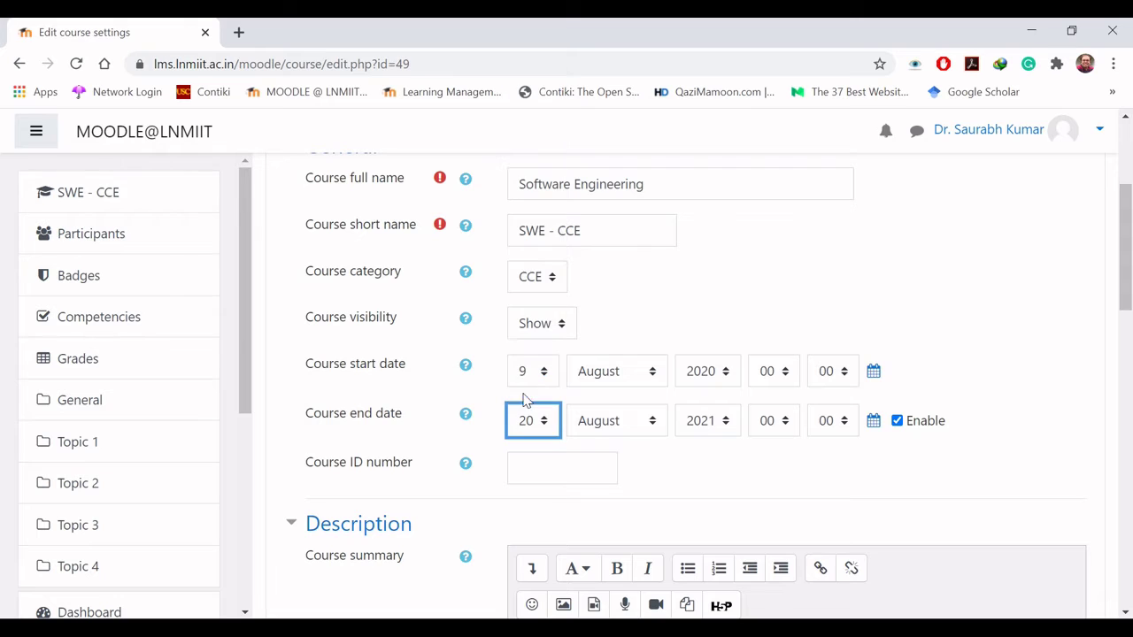
left_click(652, 428)
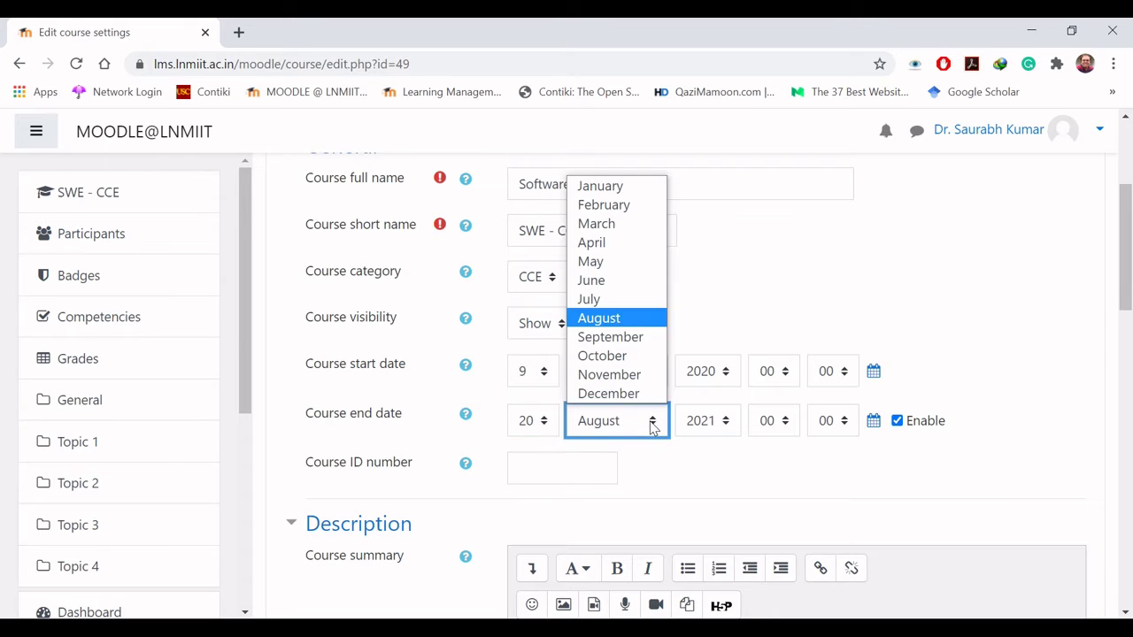
left_click(634, 400)
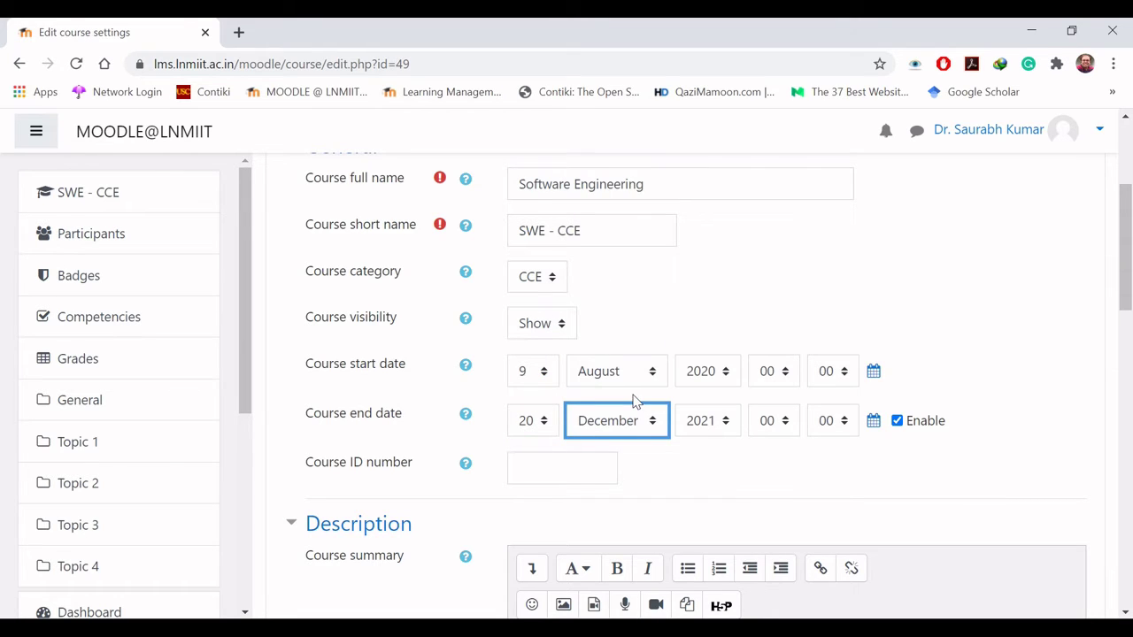
- Set the course end date's month and day back to 9 August
left_click(657, 429)
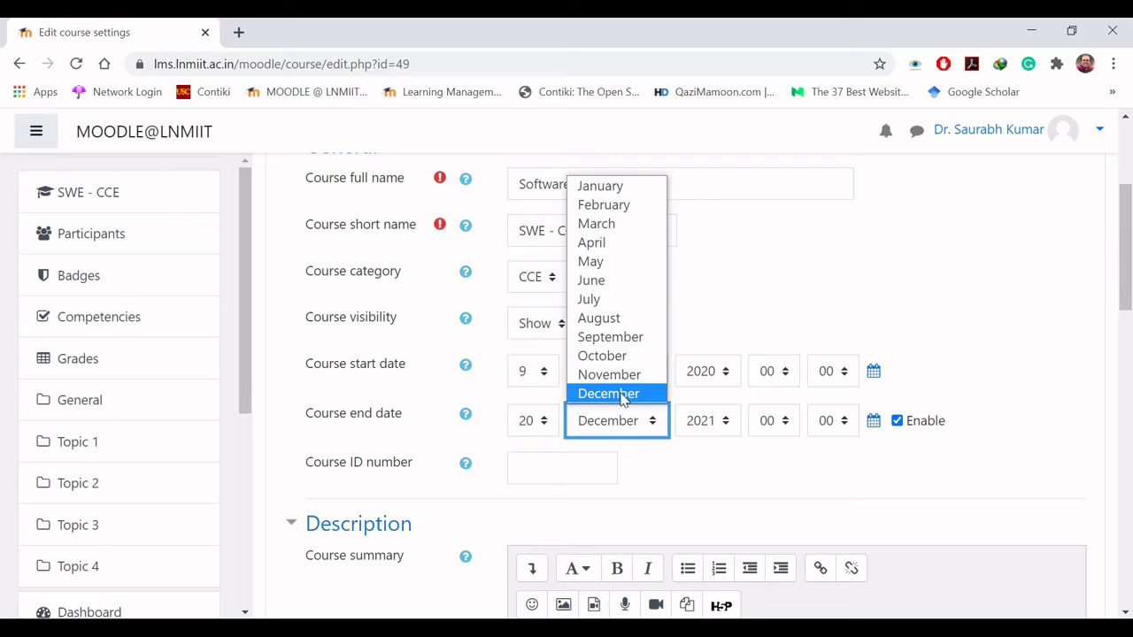
left_click(616, 319)
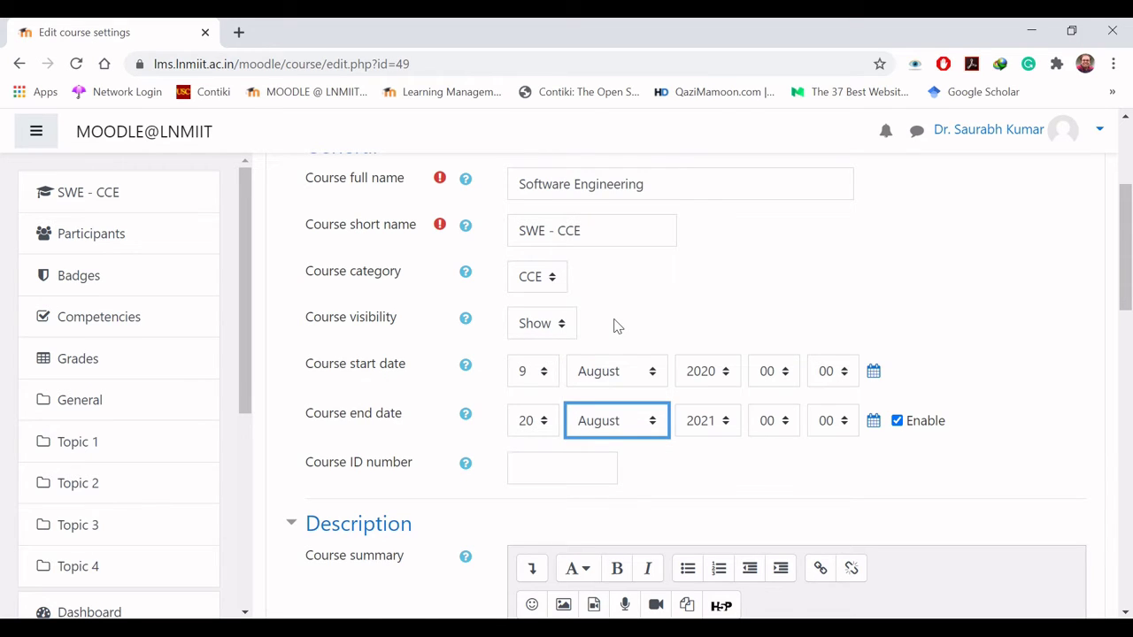
left_click(546, 425)
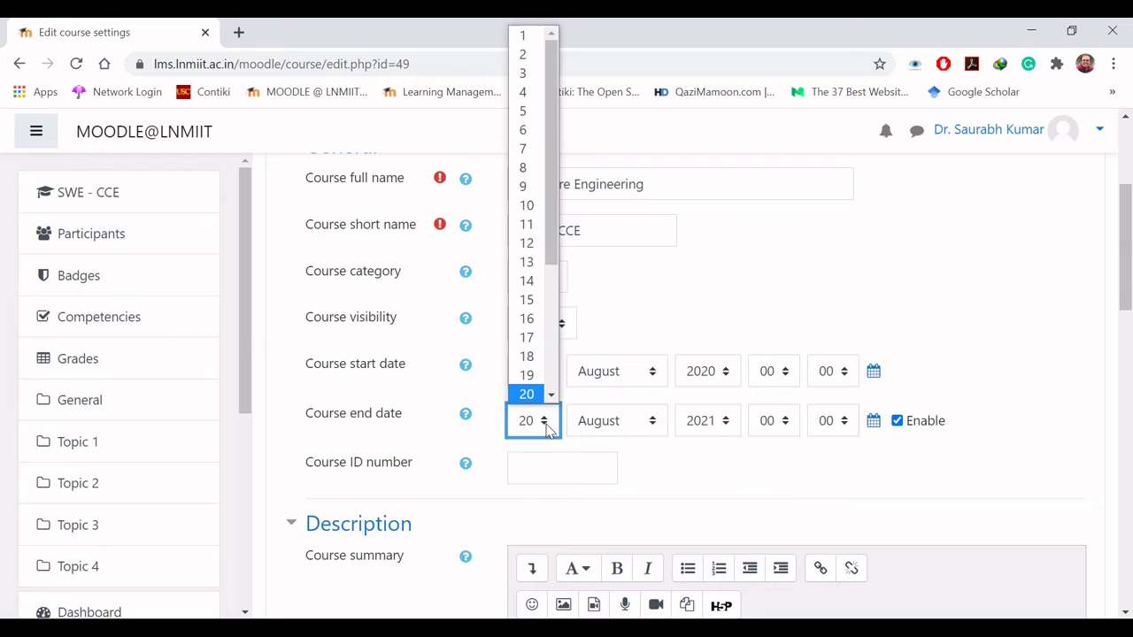
left_click(526, 186)
left_click(978, 383)
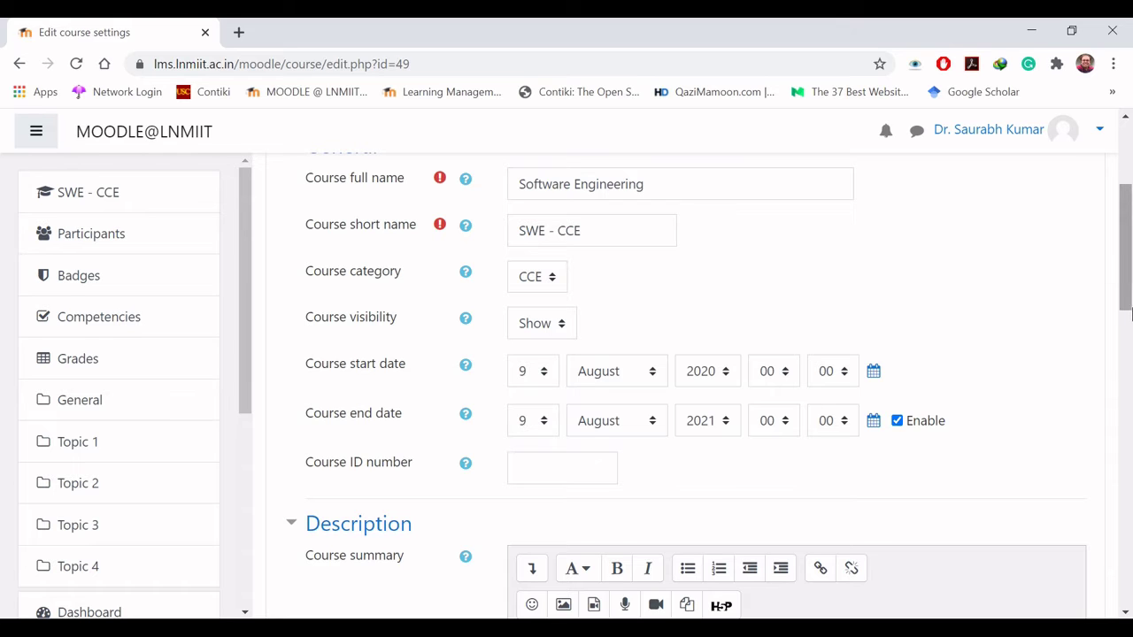
- Enter the course summary "This is the course group of Software Engineering - CCE students"
left_click_drag(1131, 276, 1130, 351)
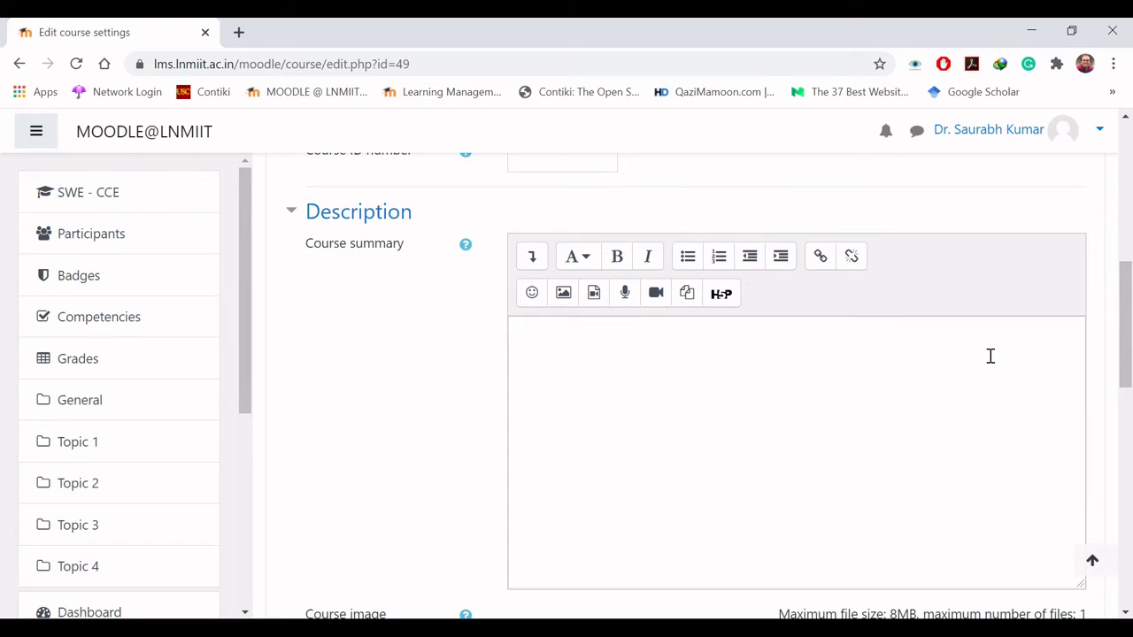
left_click(572, 354)
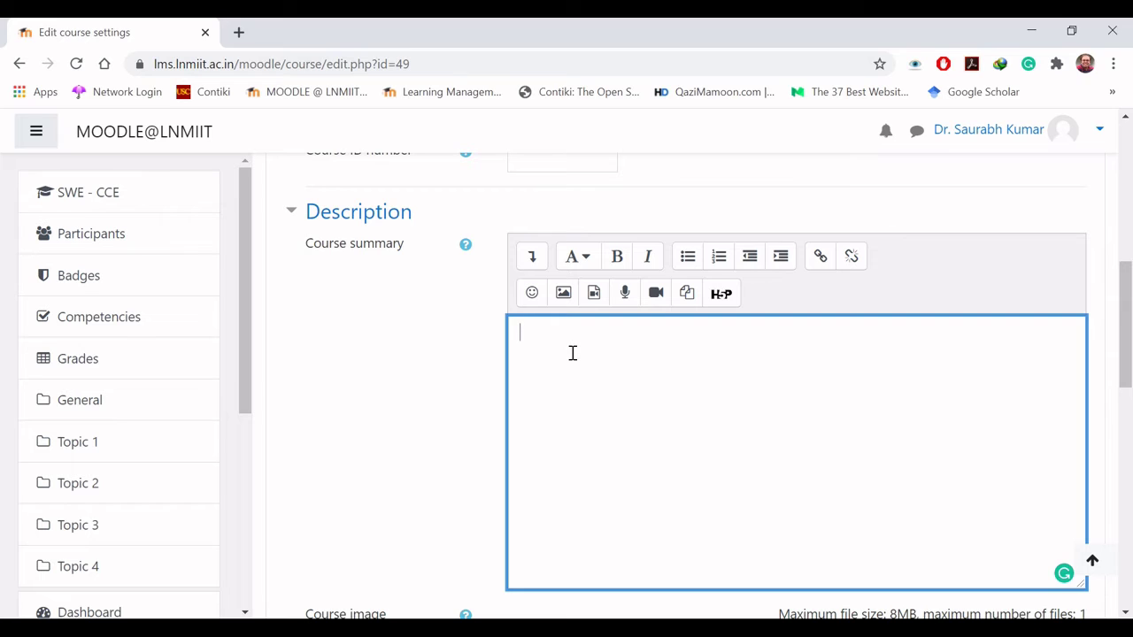
type("This is the cour")
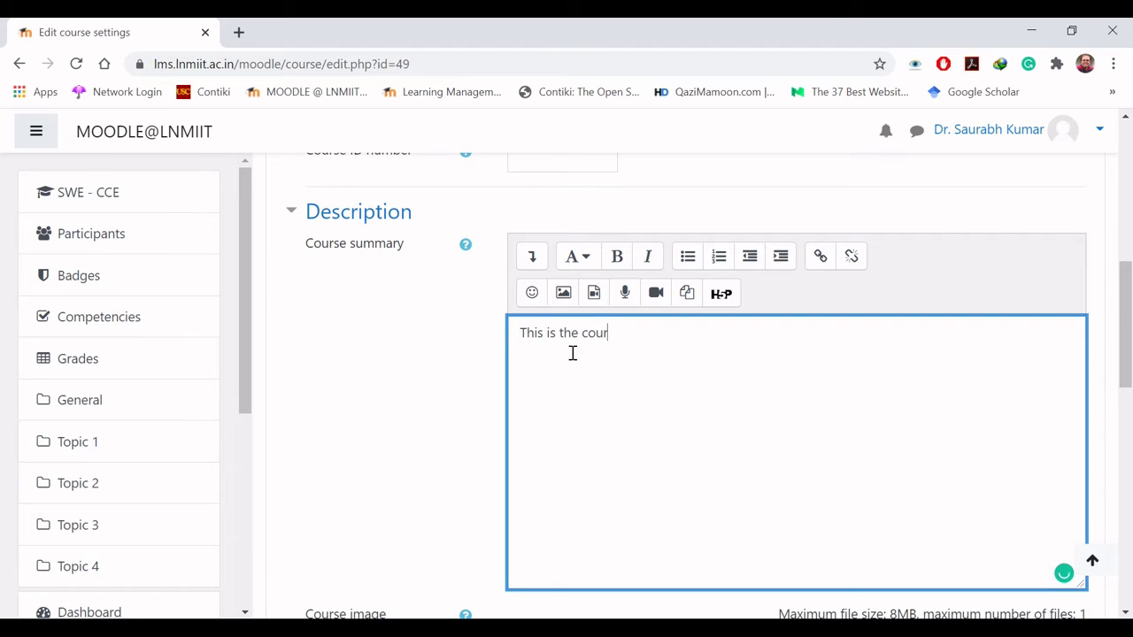
type("se group of Software En")
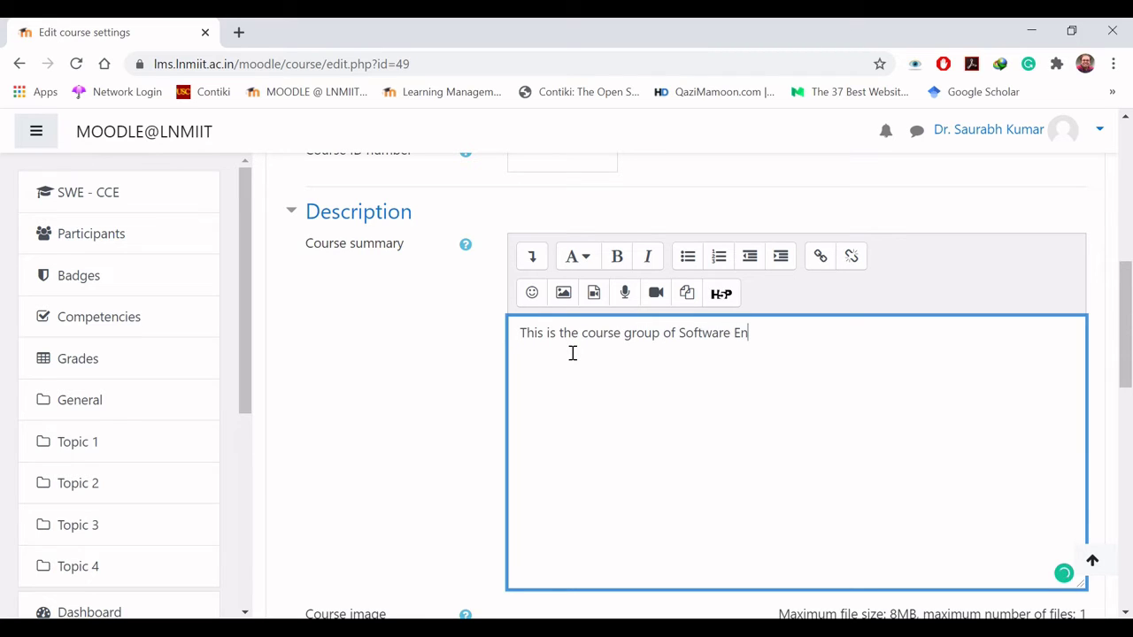
type("gineering - CCS")
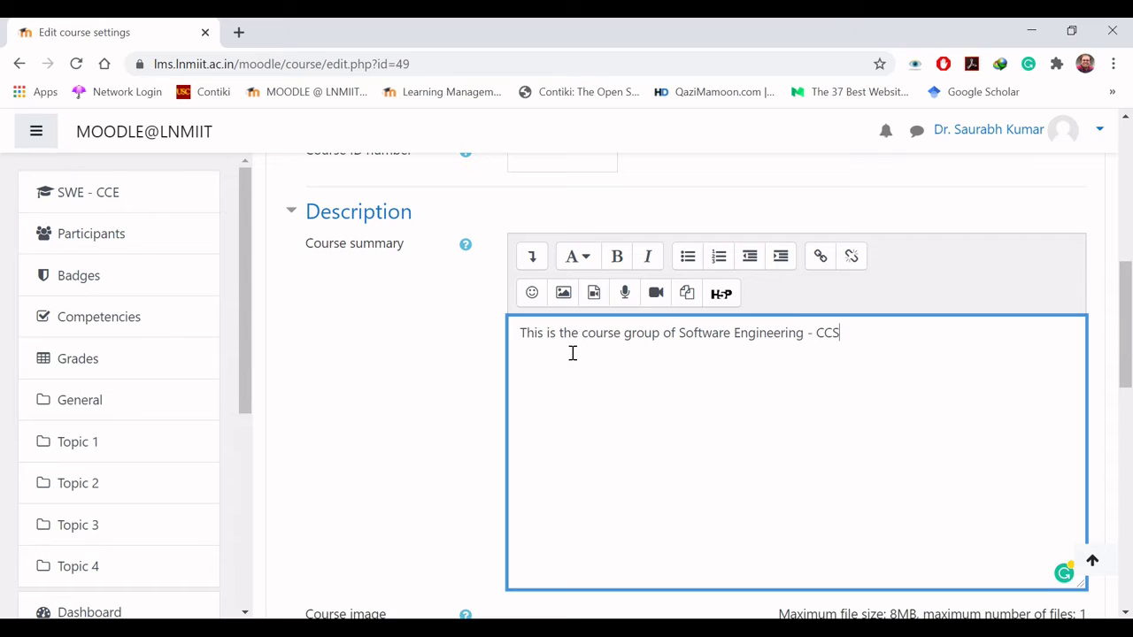
key("BackSpace")
type("E students")
- Check the file upload options for the course image, including the local file chooser, without adding an image
scroll(1129, 330, "down", 4)
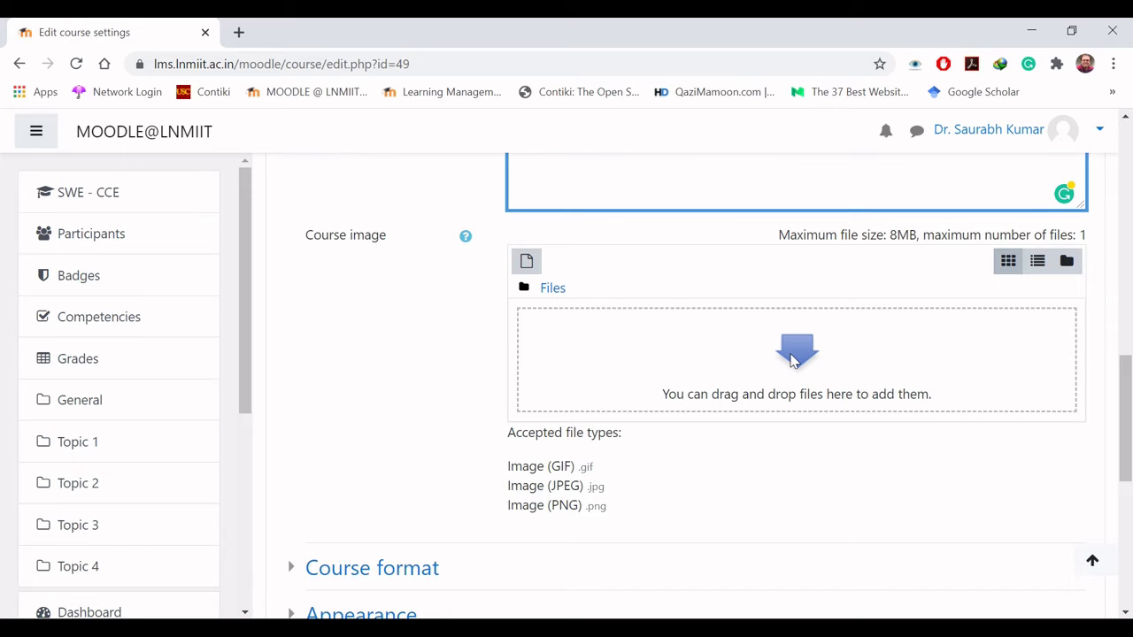
left_click(794, 359)
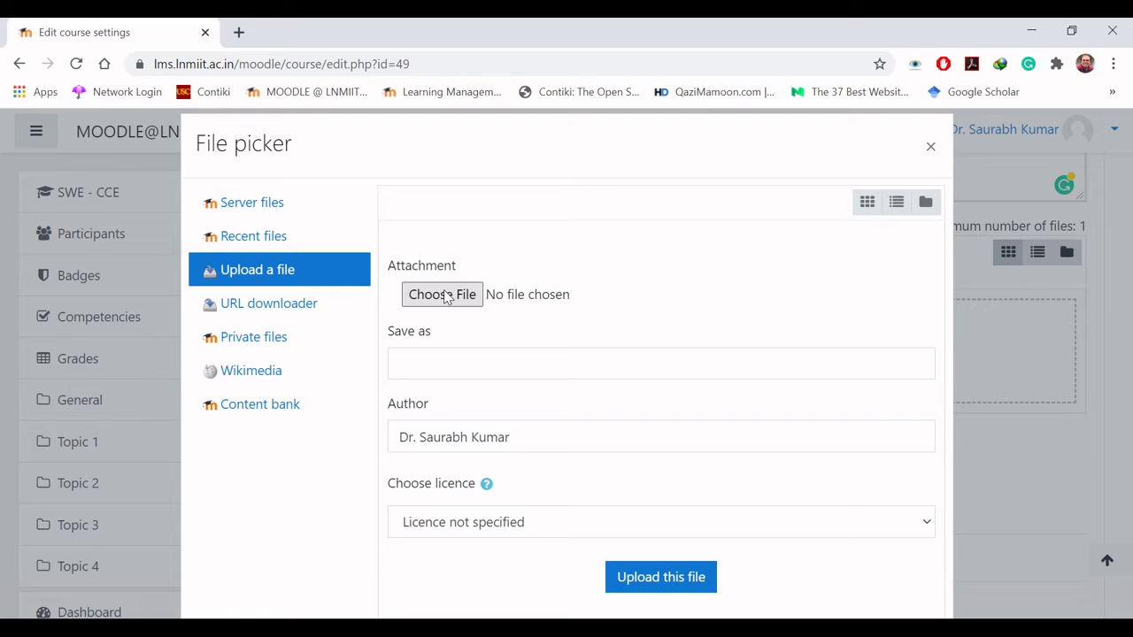
left_click(444, 297)
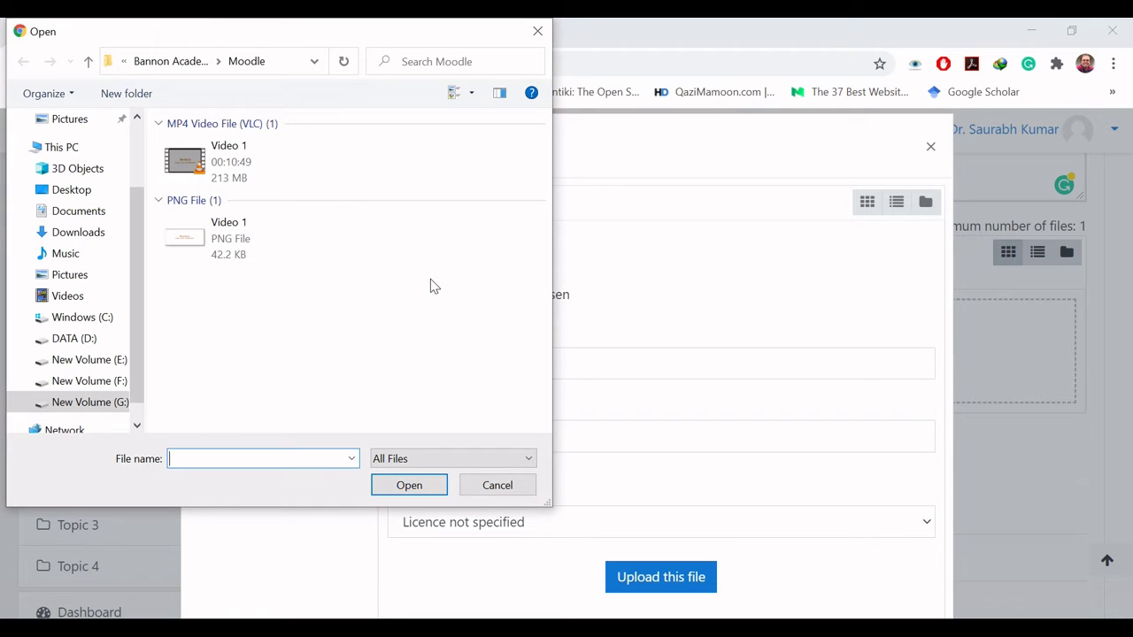
left_click(497, 485)
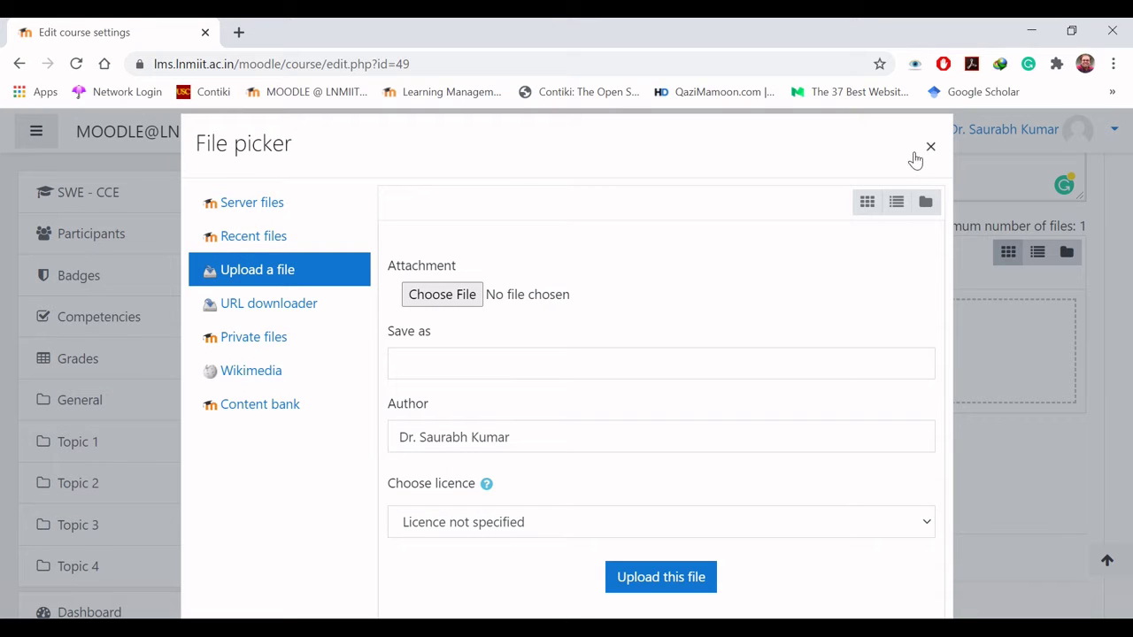
left_click(929, 149)
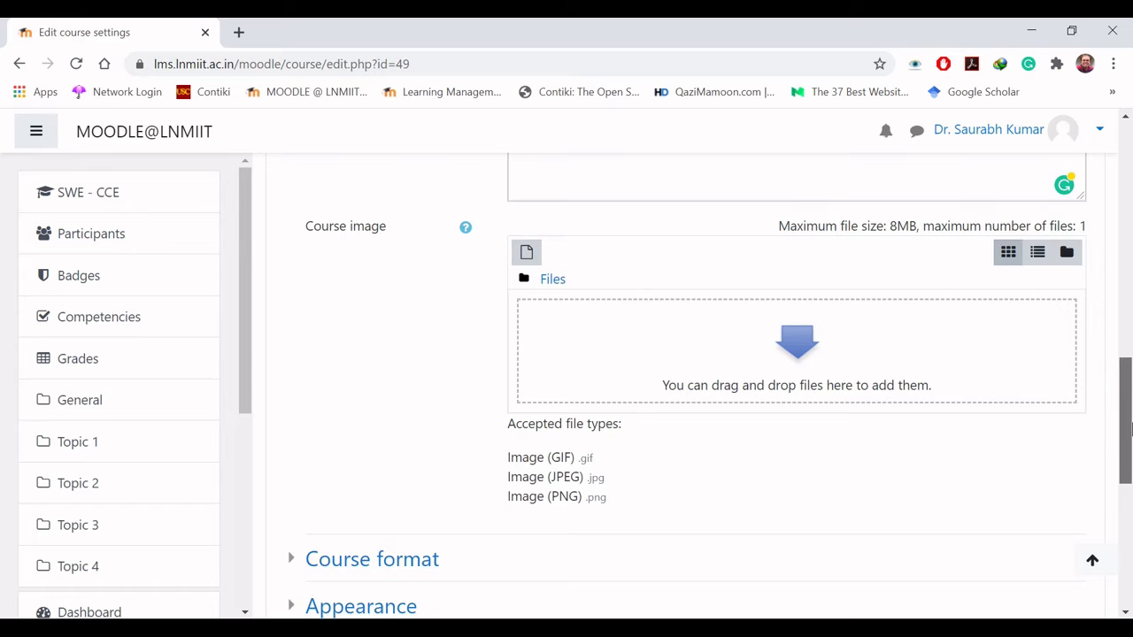
- Set the course format to Weekly format, save the course settings and review the weekly sections on the course page
left_click_drag(1130, 429, 1129, 486)
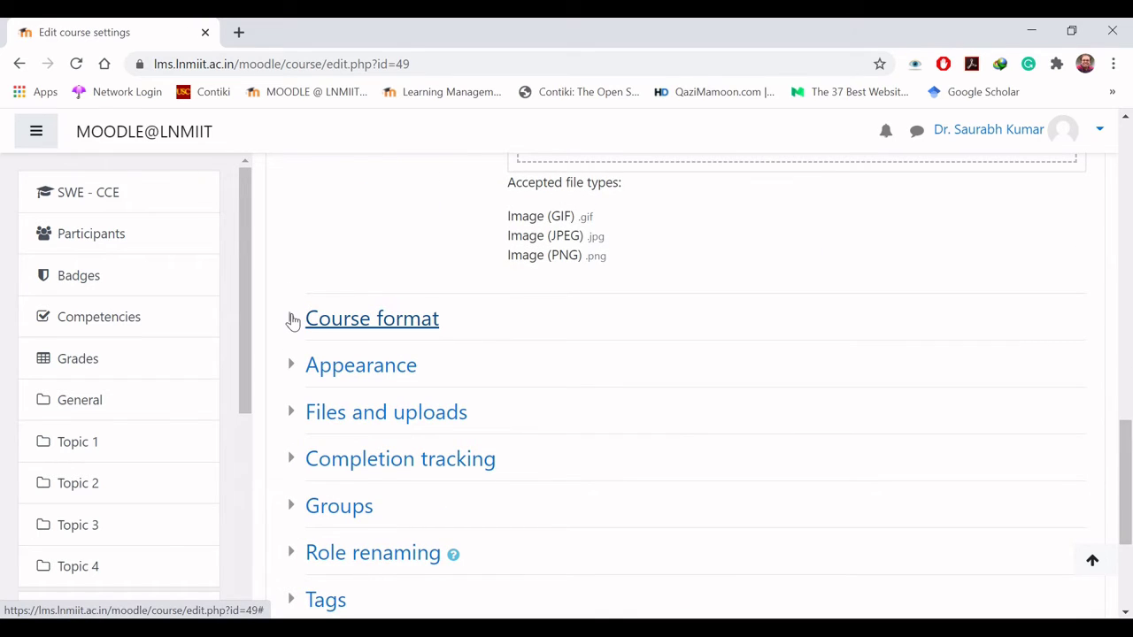
left_click(293, 321)
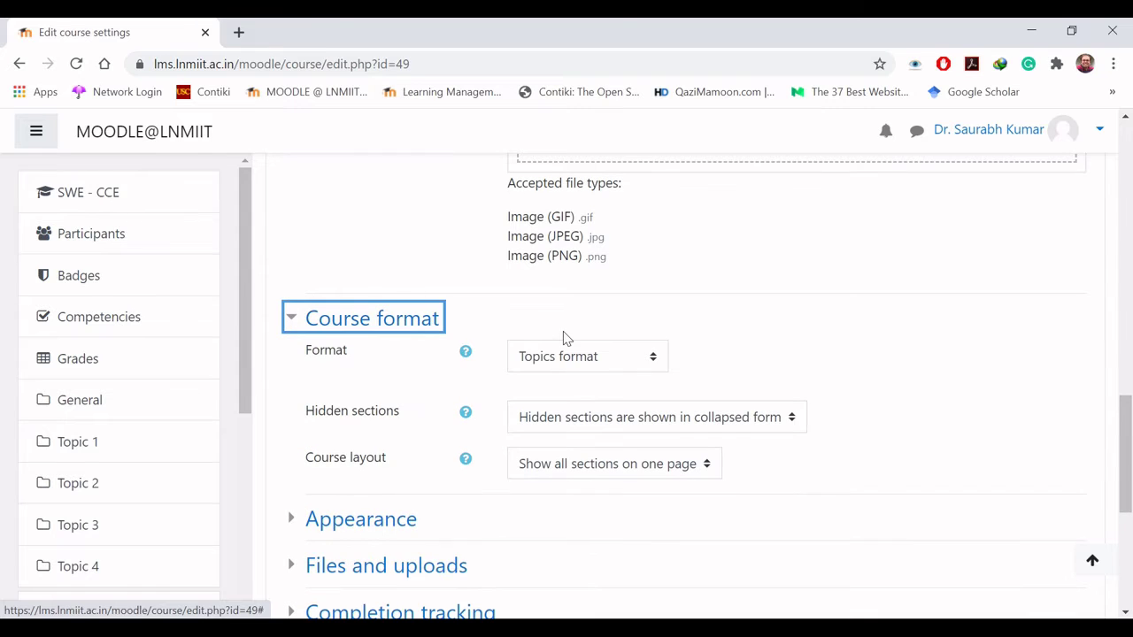
left_click(653, 365)
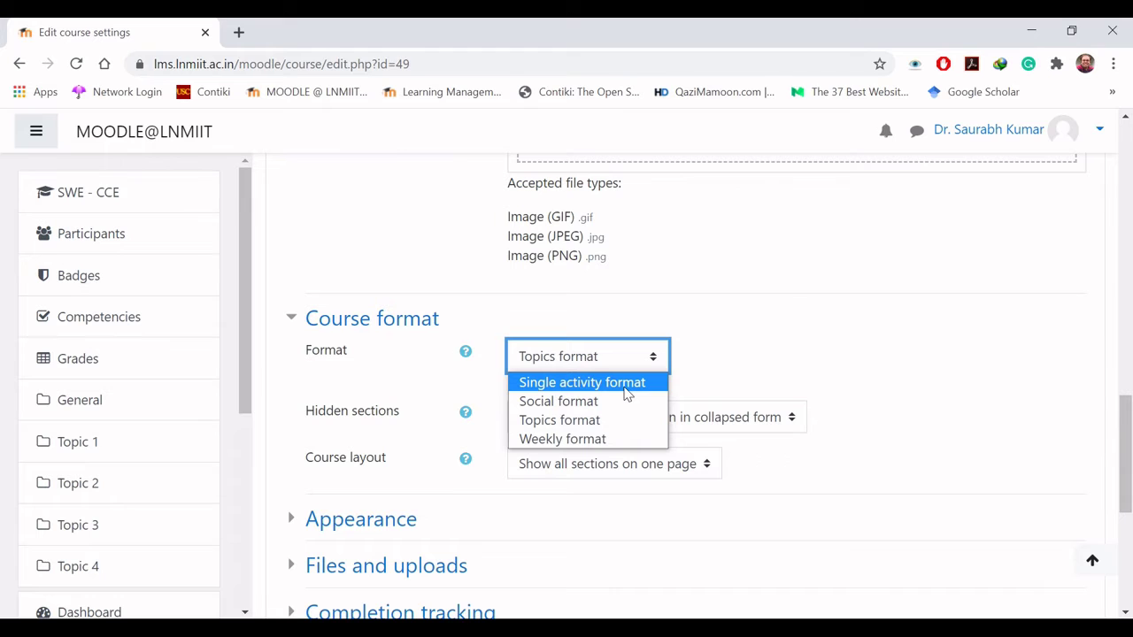
left_click(604, 450)
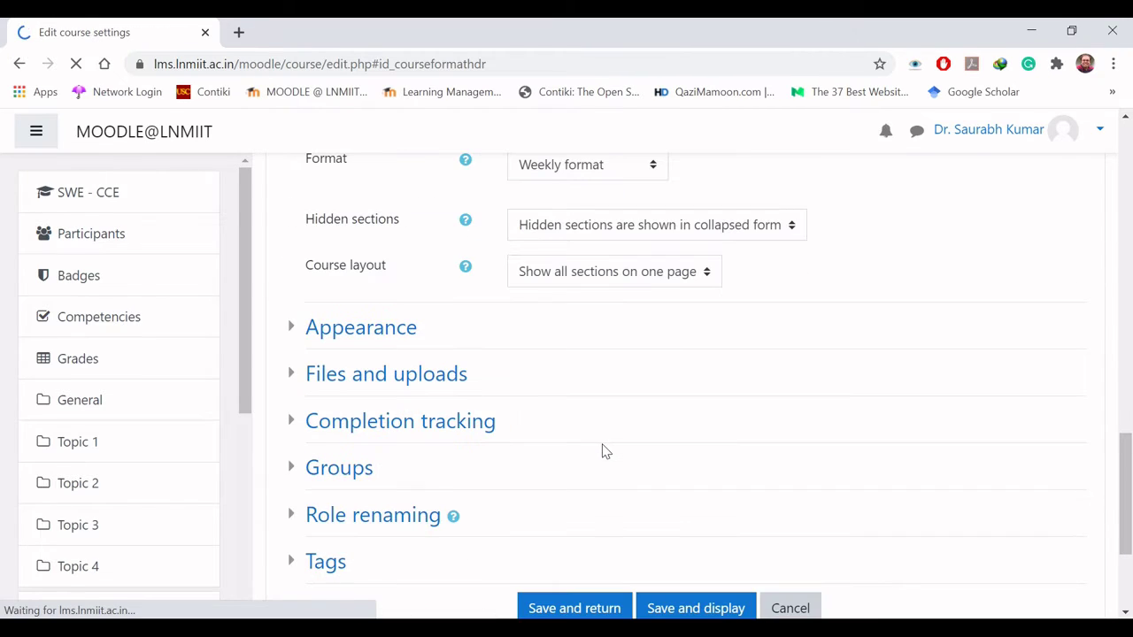
left_click(576, 609)
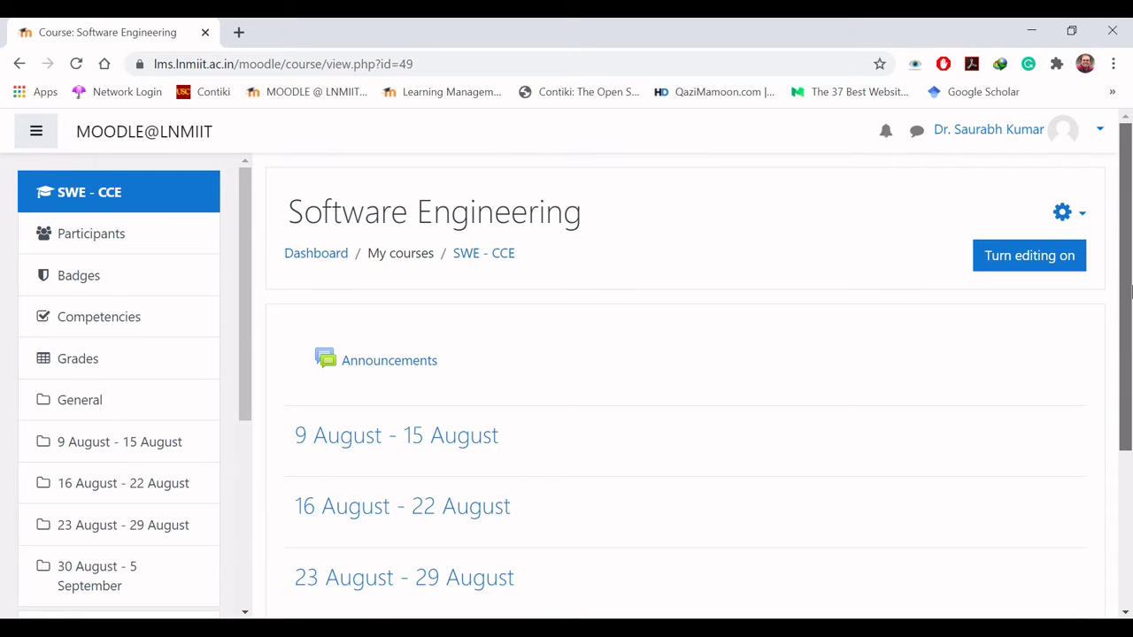
left_click_drag(1130, 299, 1124, 460)
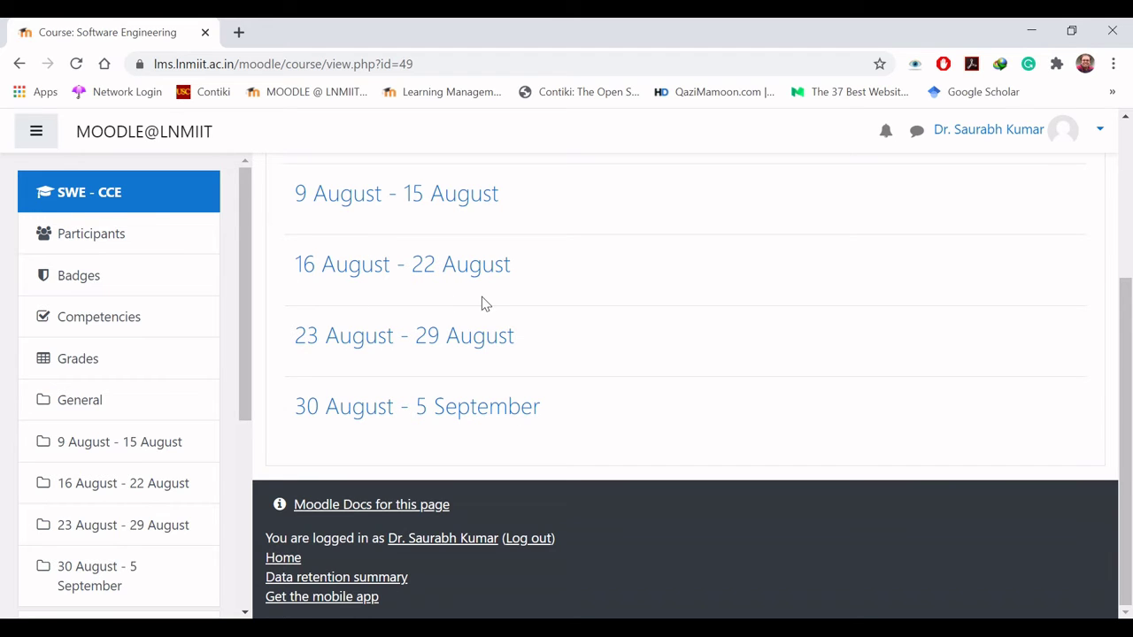
left_click_drag(1125, 516, 1116, 359)
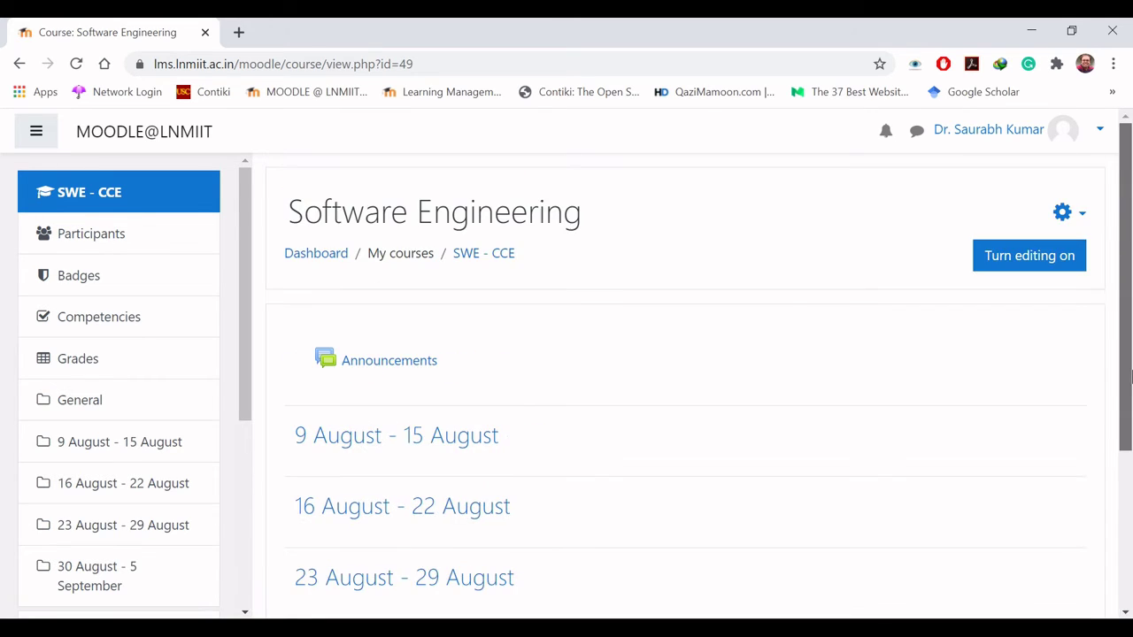
- Reopen the Software Engineering course settings and set the course format to Topics format
left_click(1078, 219)
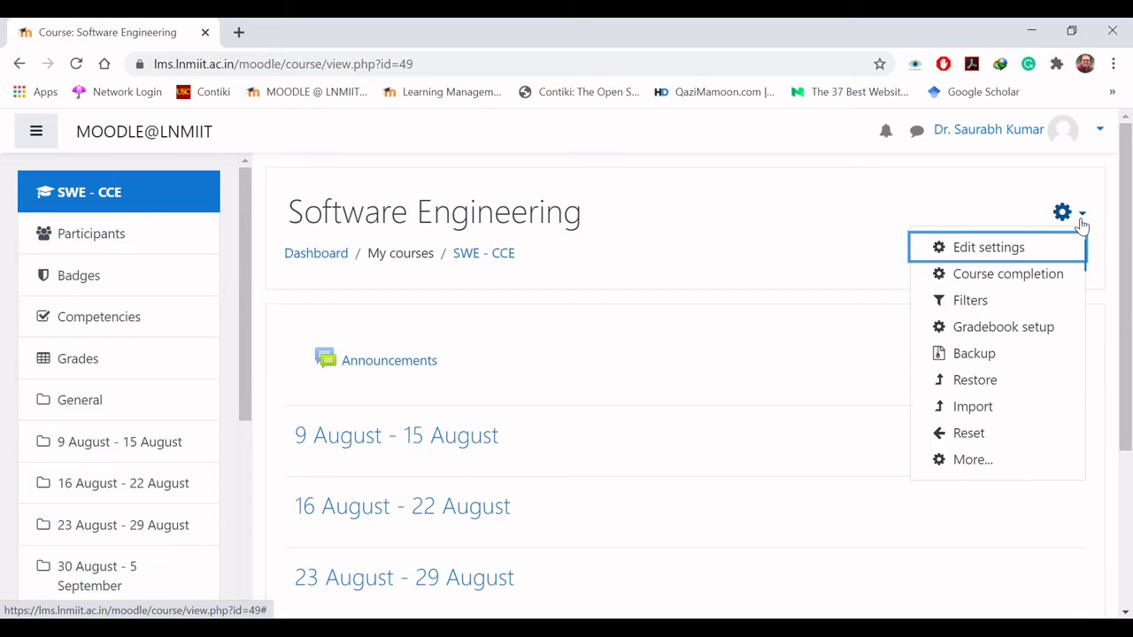
left_click(992, 250)
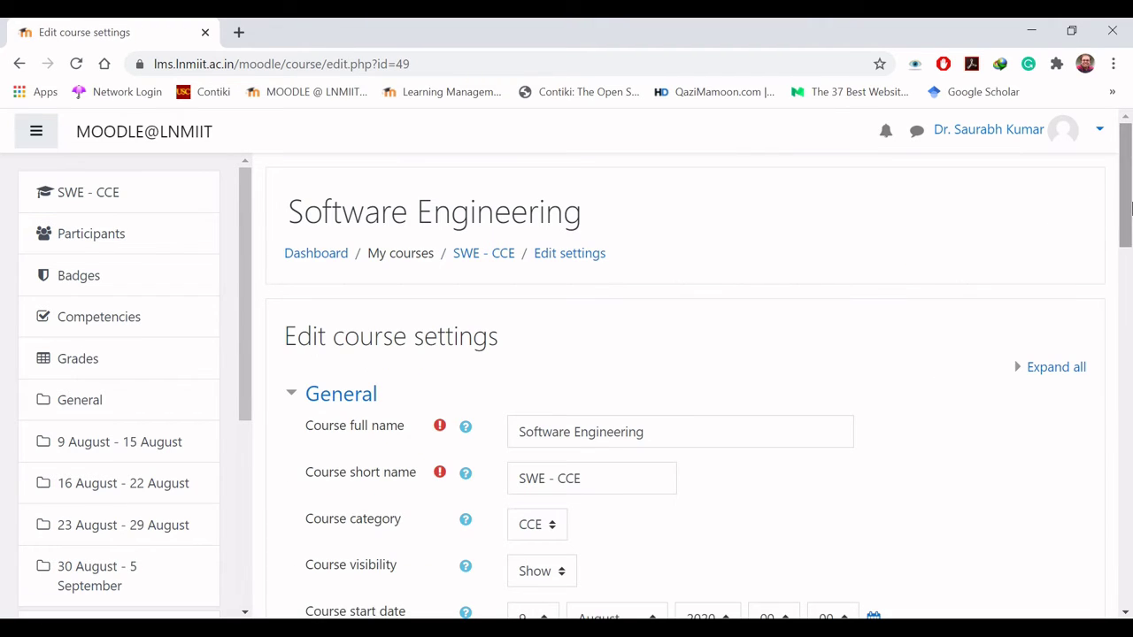
scroll(1130, 248, "down", 2)
left_click_drag(1130, 257, 1130, 510)
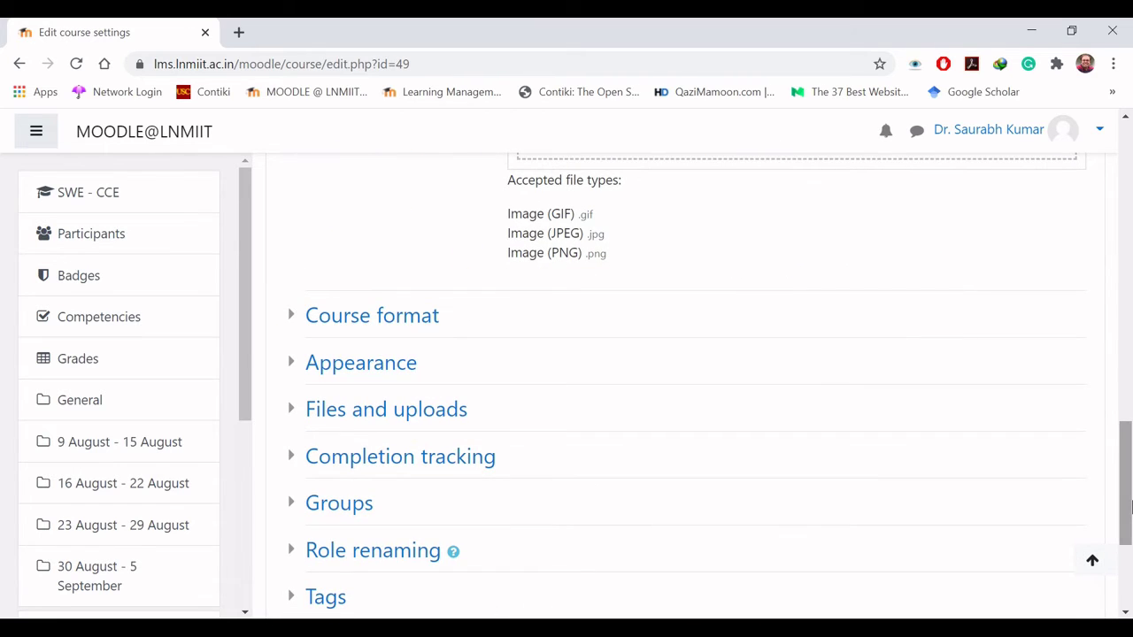
left_click(435, 320)
left_click(653, 361)
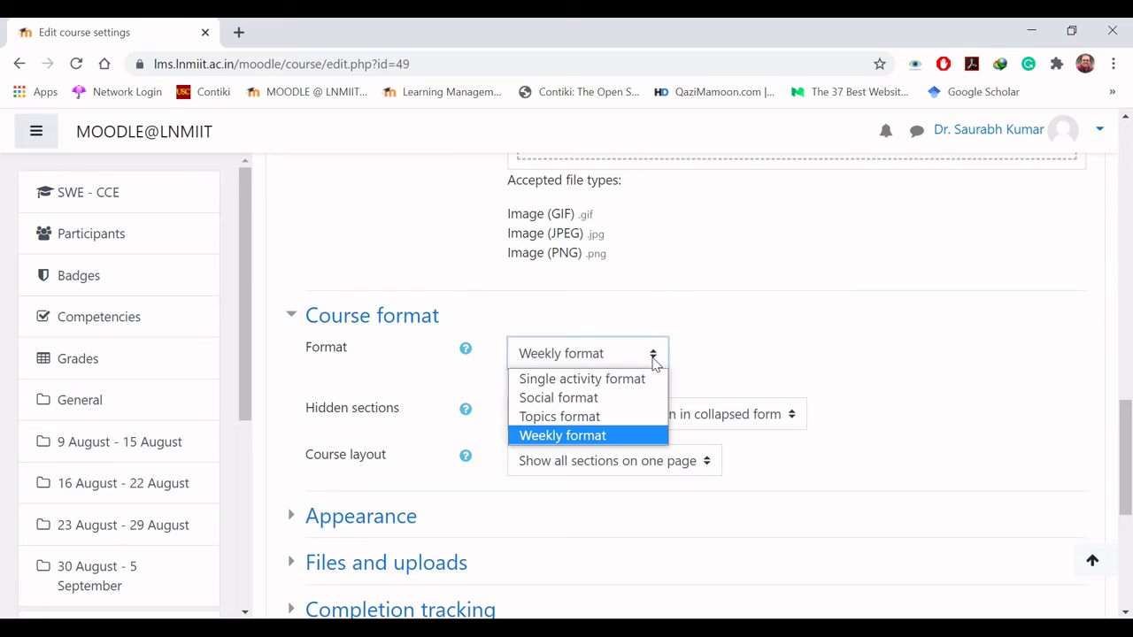
left_click(577, 426)
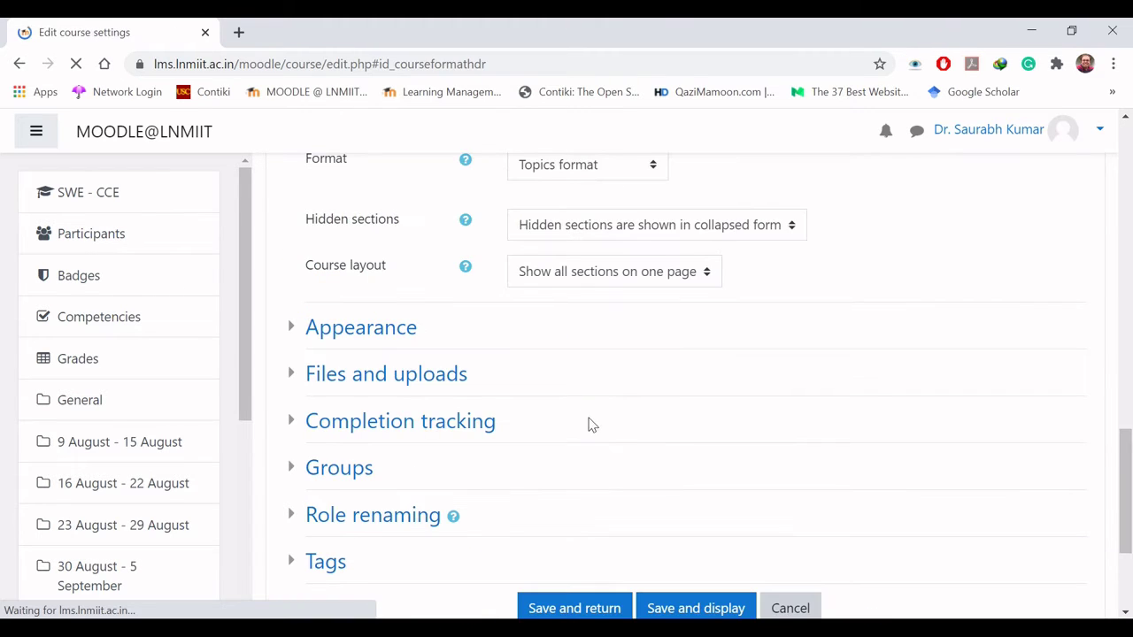
left_click_drag(1131, 482, 1131, 429)
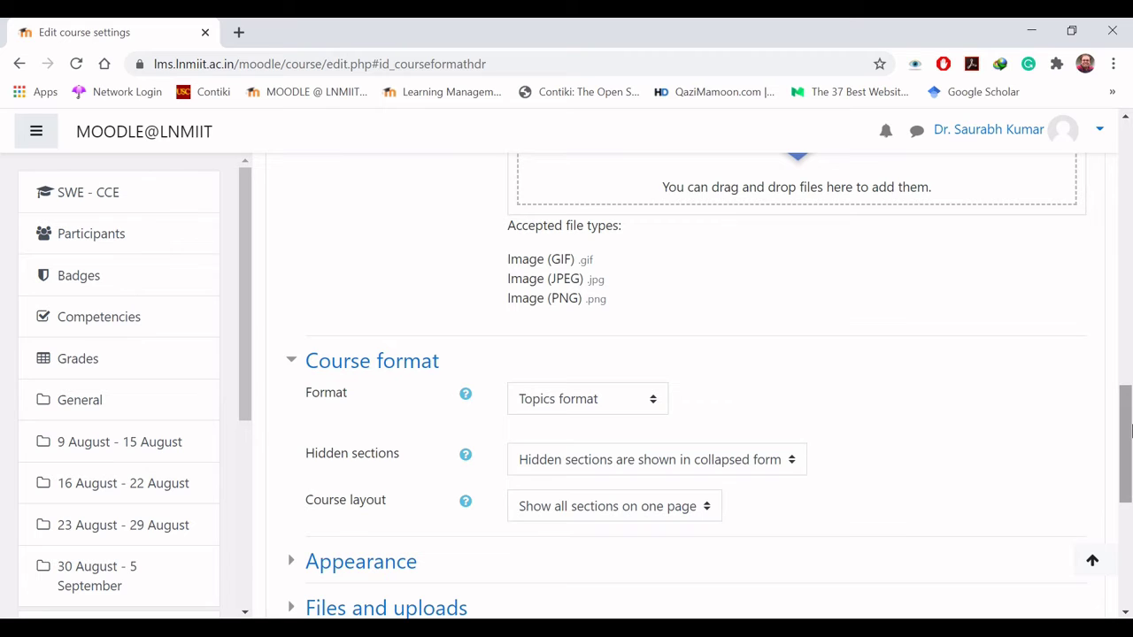
left_click_drag(1131, 429, 1130, 476)
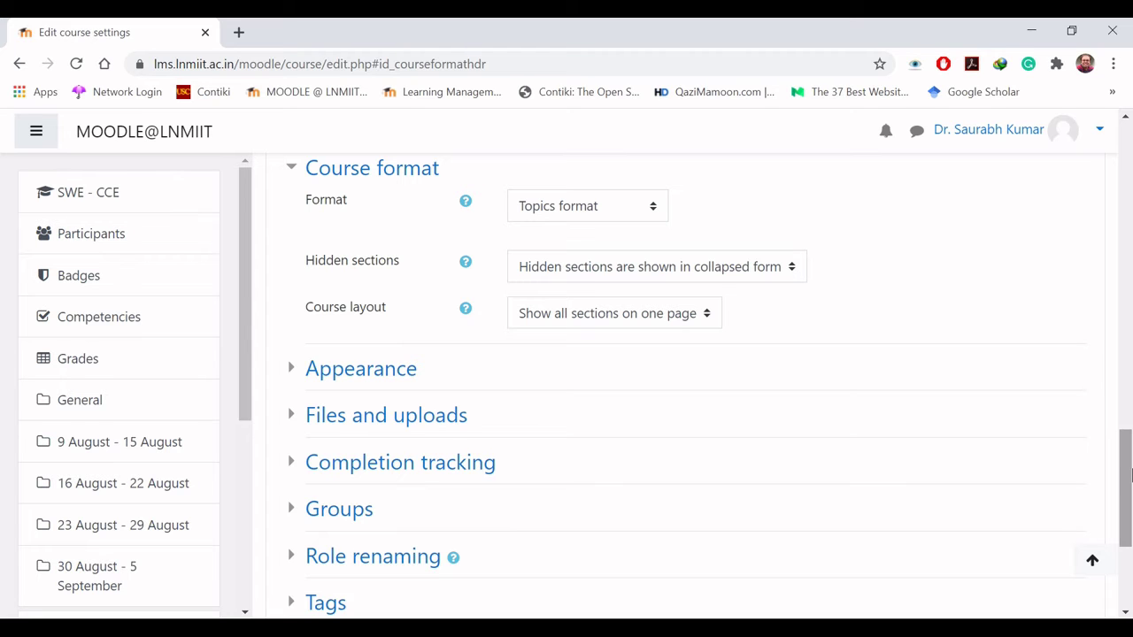
- Expand the Appearance settings and check the options for showing the gradebook to students without changing them
scroll(1126, 478, "down", 1)
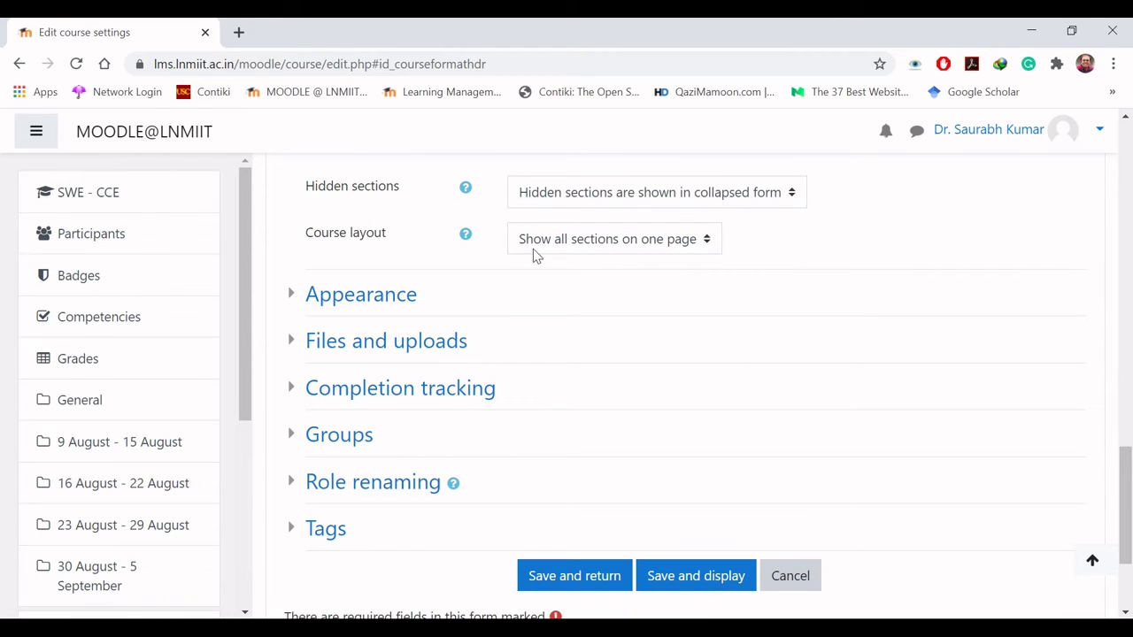
left_click(409, 299)
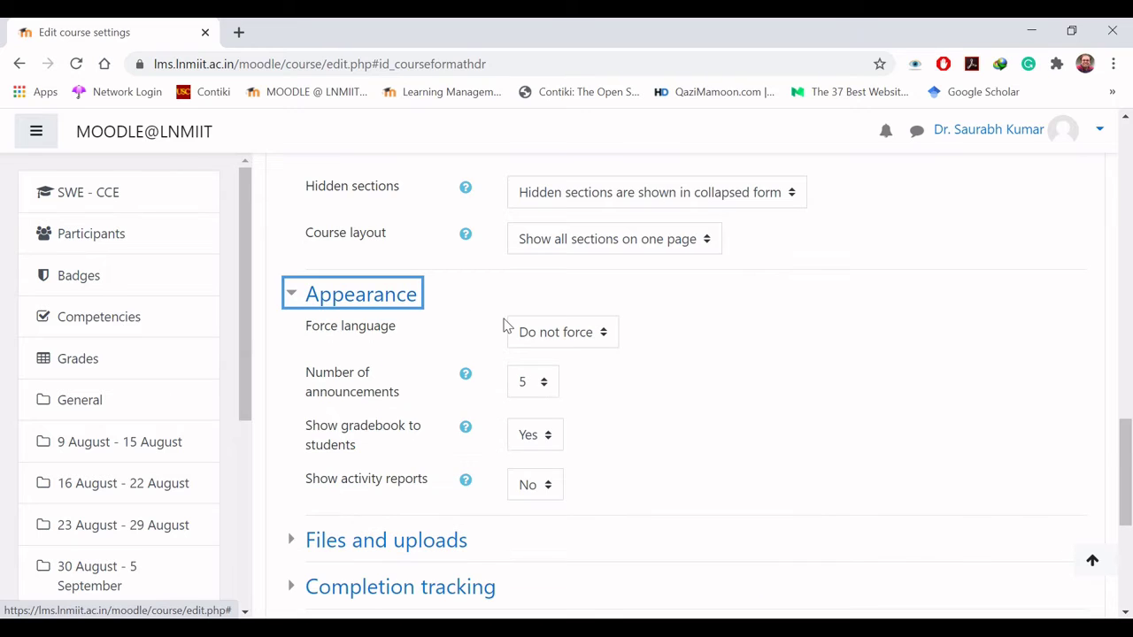
left_click(550, 443)
left_click(549, 445)
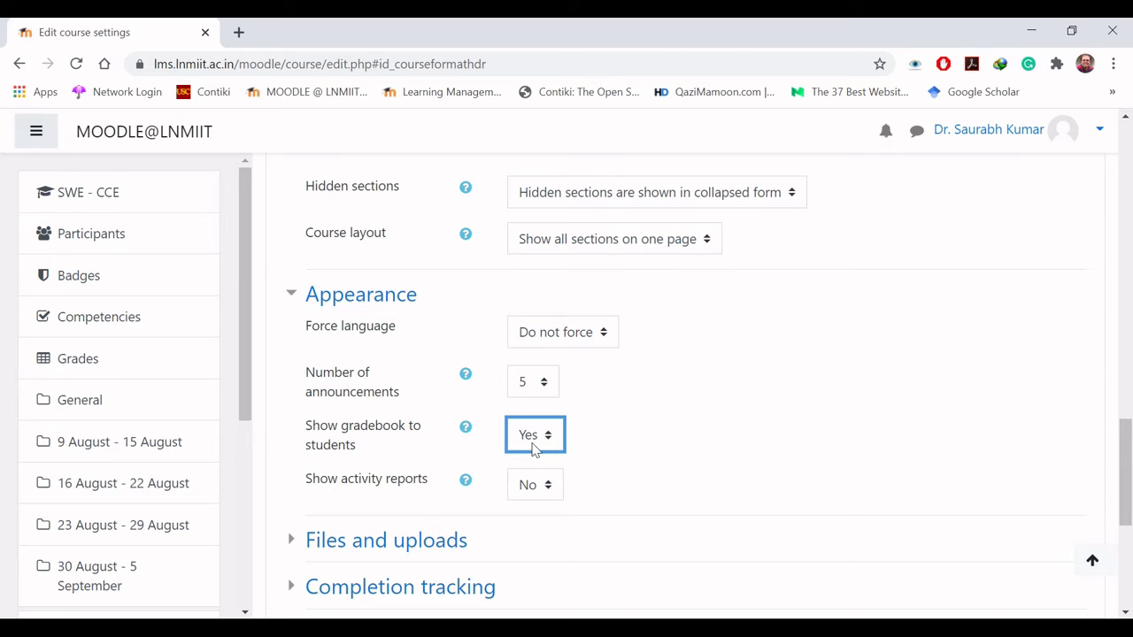
- Expand the Files and uploads settings and check the maximum upload sizes offered, keeping the site upload limit
left_click_drag(1128, 458, 1128, 524)
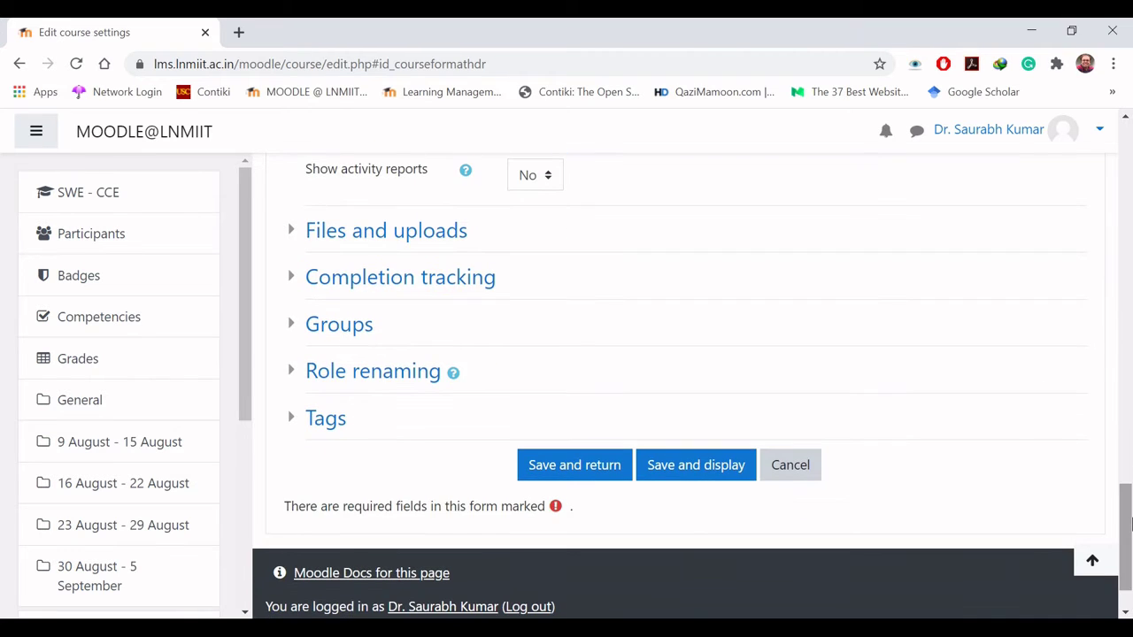
left_click(362, 240)
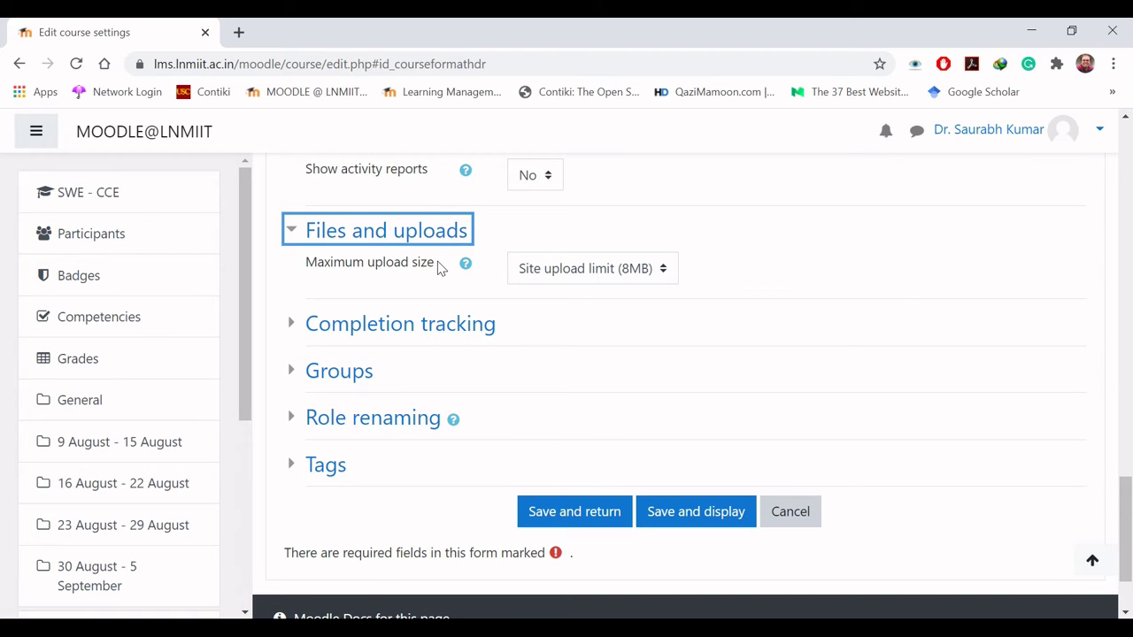
left_click(666, 277)
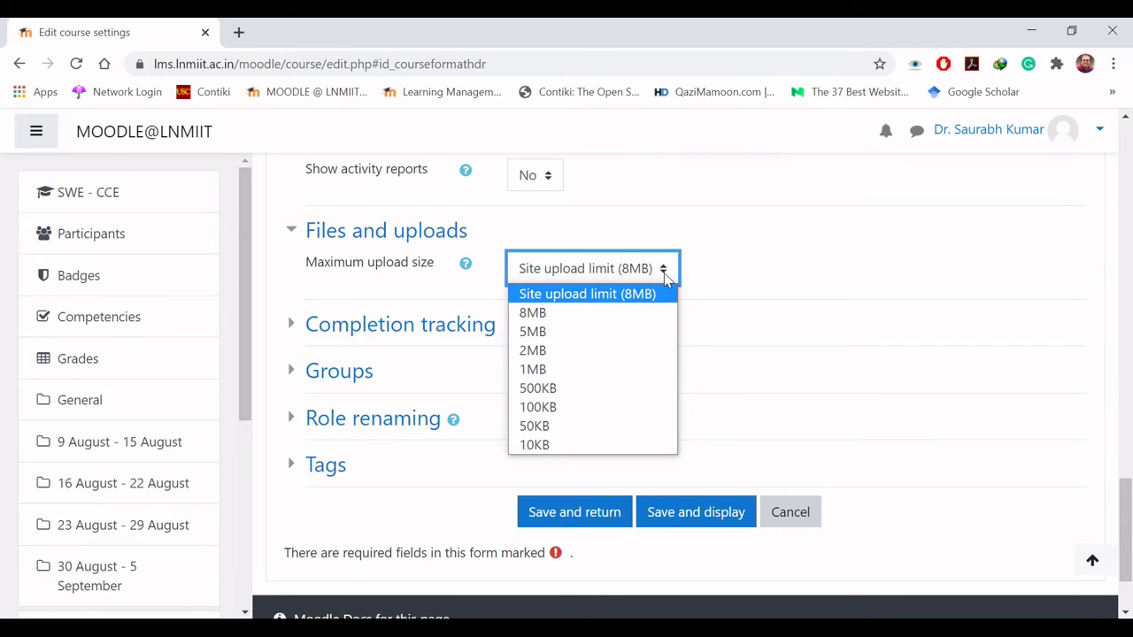
left_click(665, 277)
left_click(741, 270)
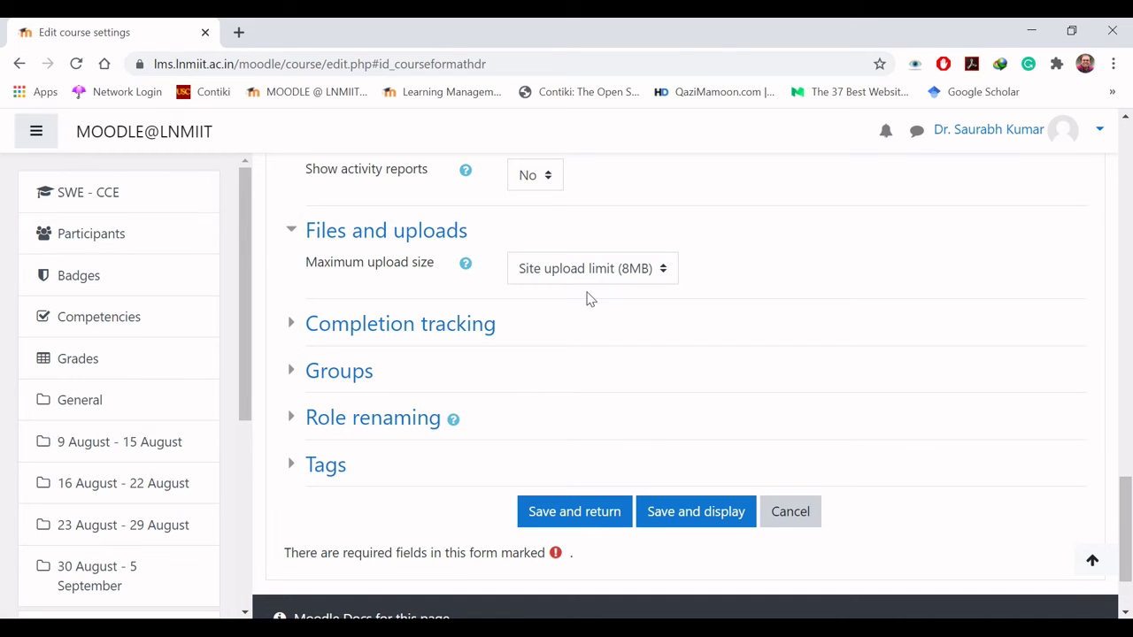
- Expand and review the Completion tracking, Groups and Role renaming settings of the course
left_click(477, 327)
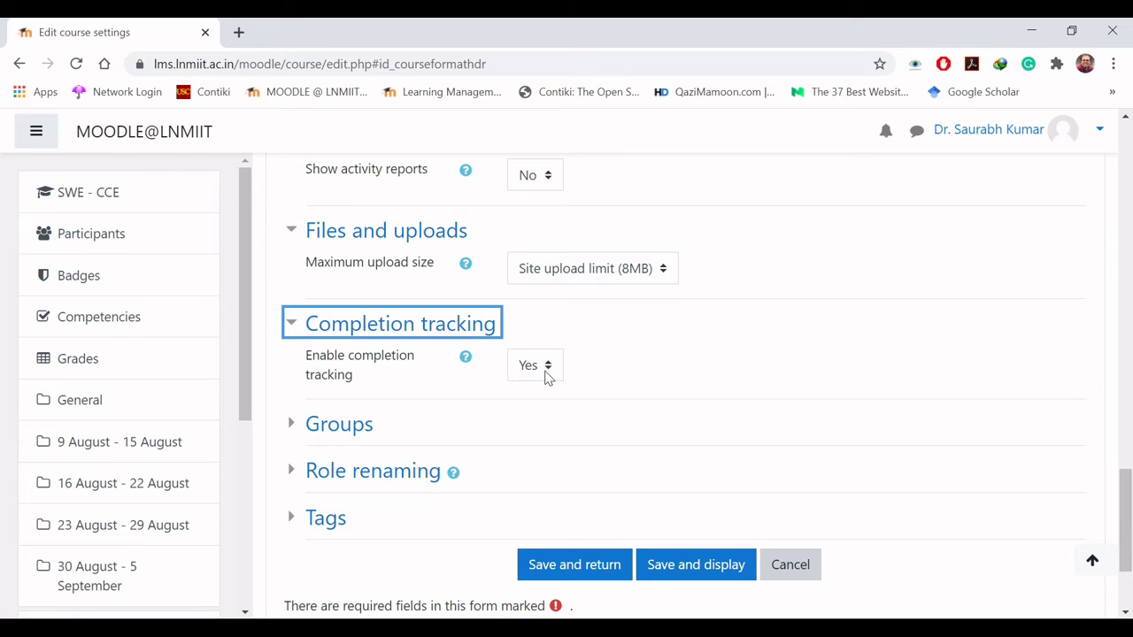
left_click(354, 427)
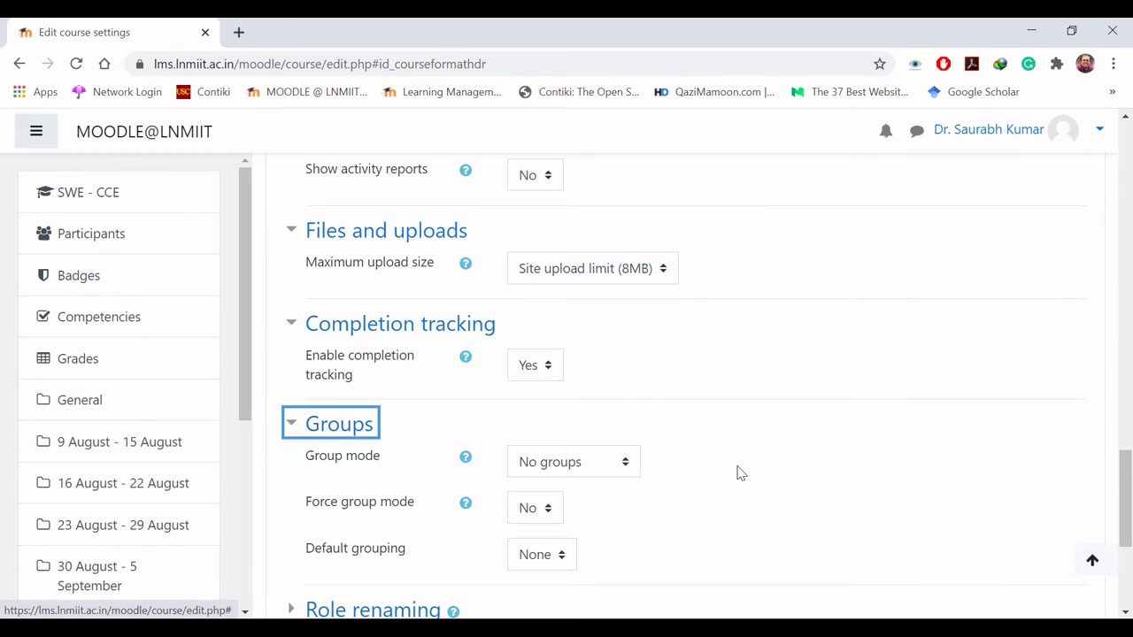
scroll(1131, 496, "down", 3)
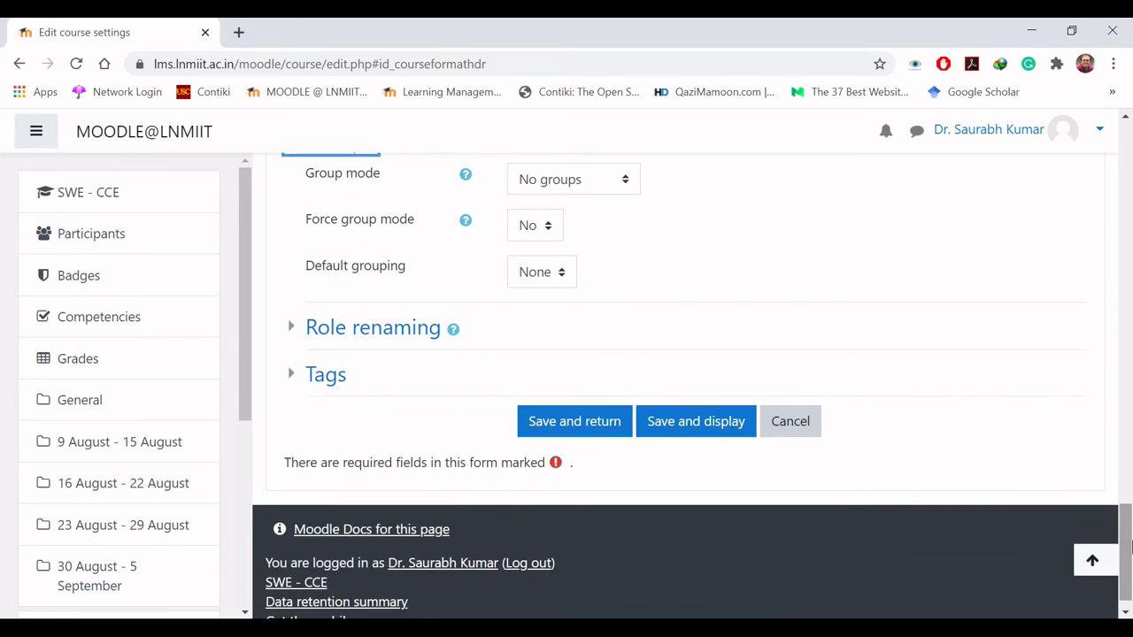
left_click(393, 337)
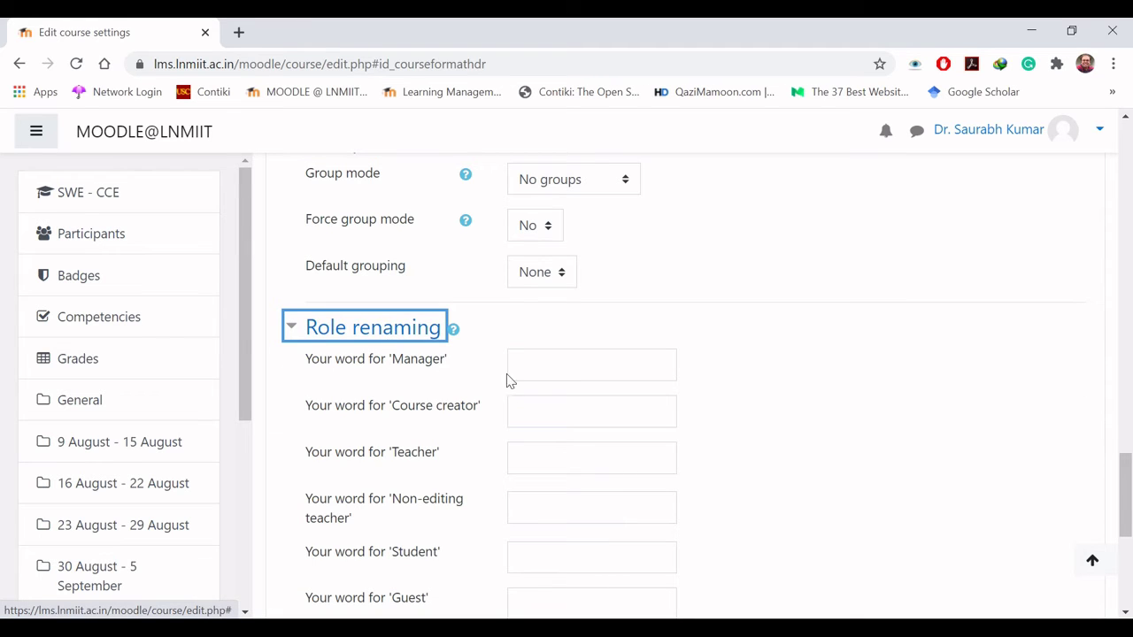
left_click_drag(1117, 498, 1128, 524)
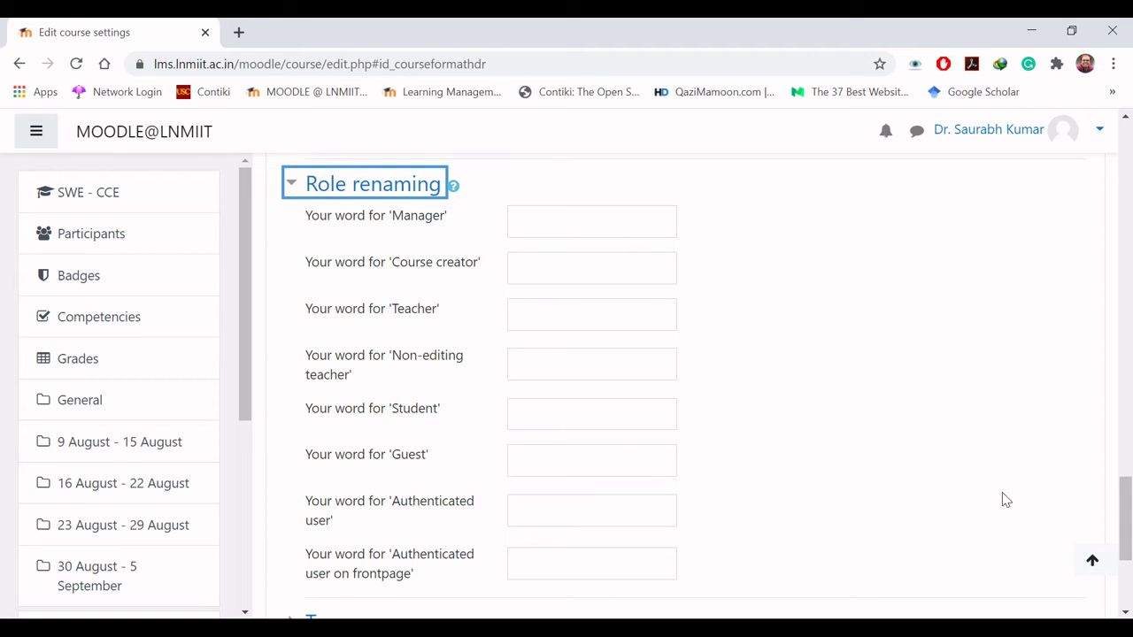
- Expand the Tags settings without adding a tag, and save the course settings to return to the course page
left_click_drag(1131, 520, 1131, 565)
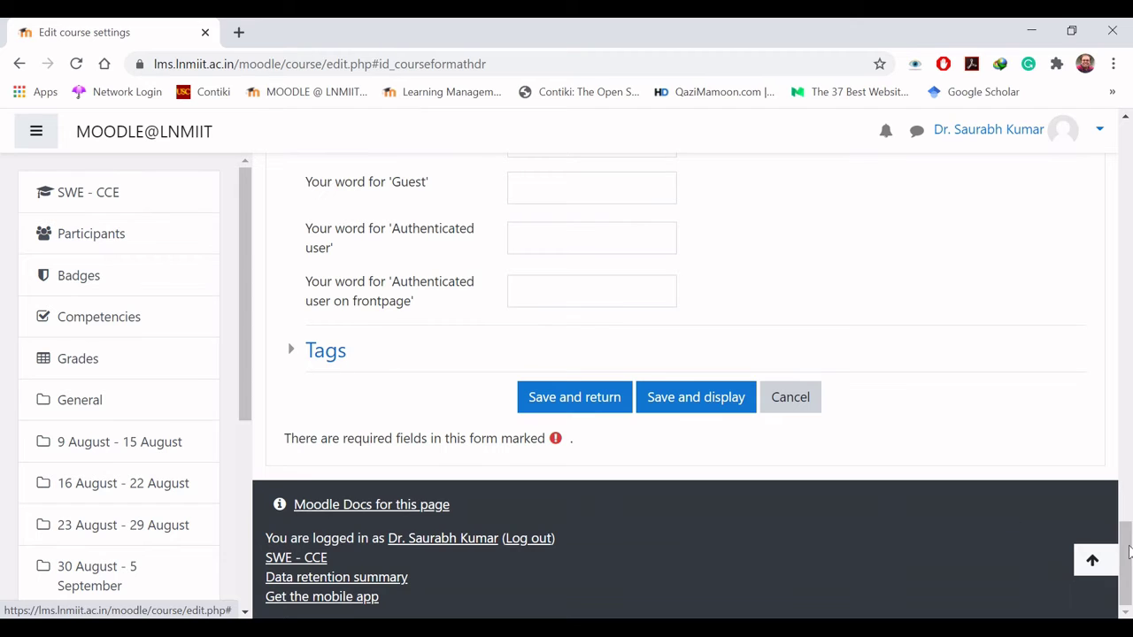
mouse_move(1126, 562)
left_mouse_down()
mouse_move(1126, 463)
mouse_move(1126, 567)
left_mouse_up()
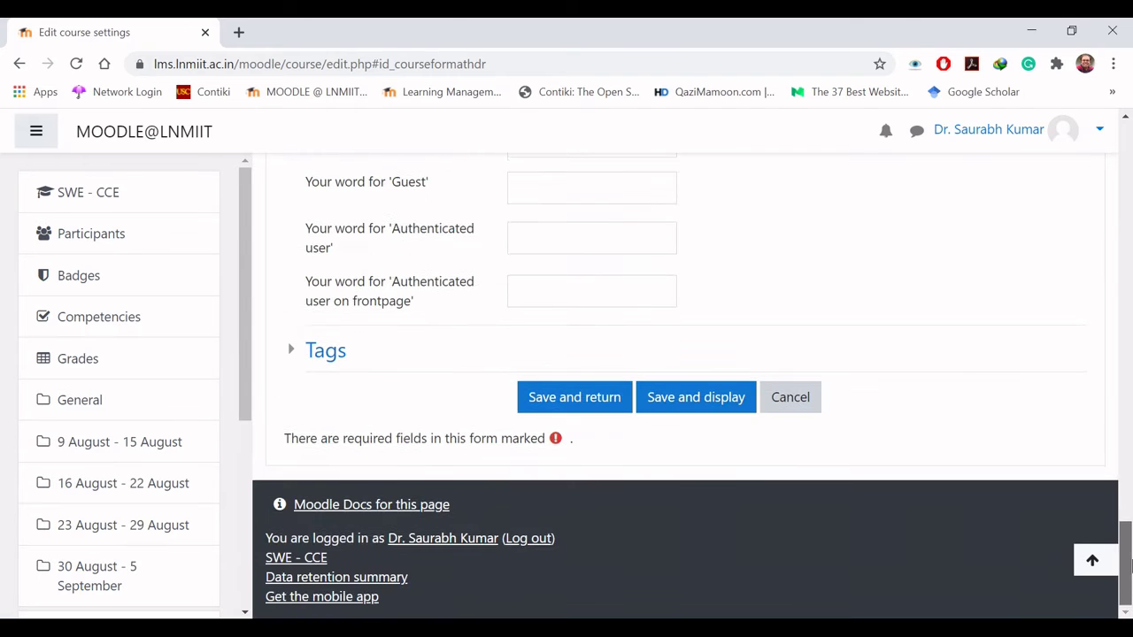
left_click(332, 354)
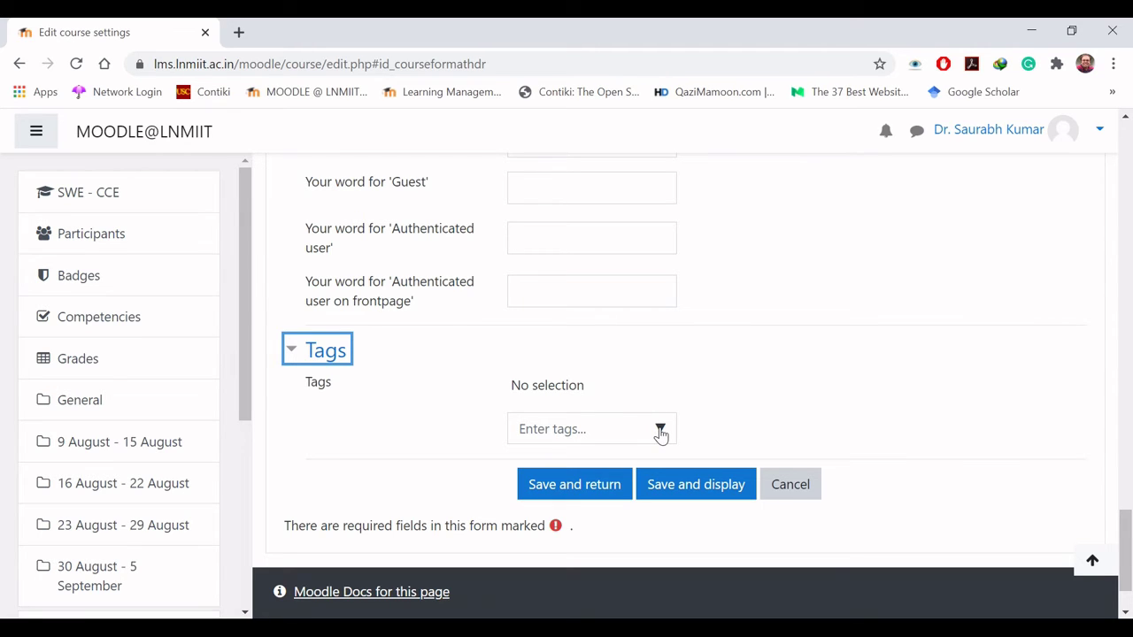
left_click(568, 483)
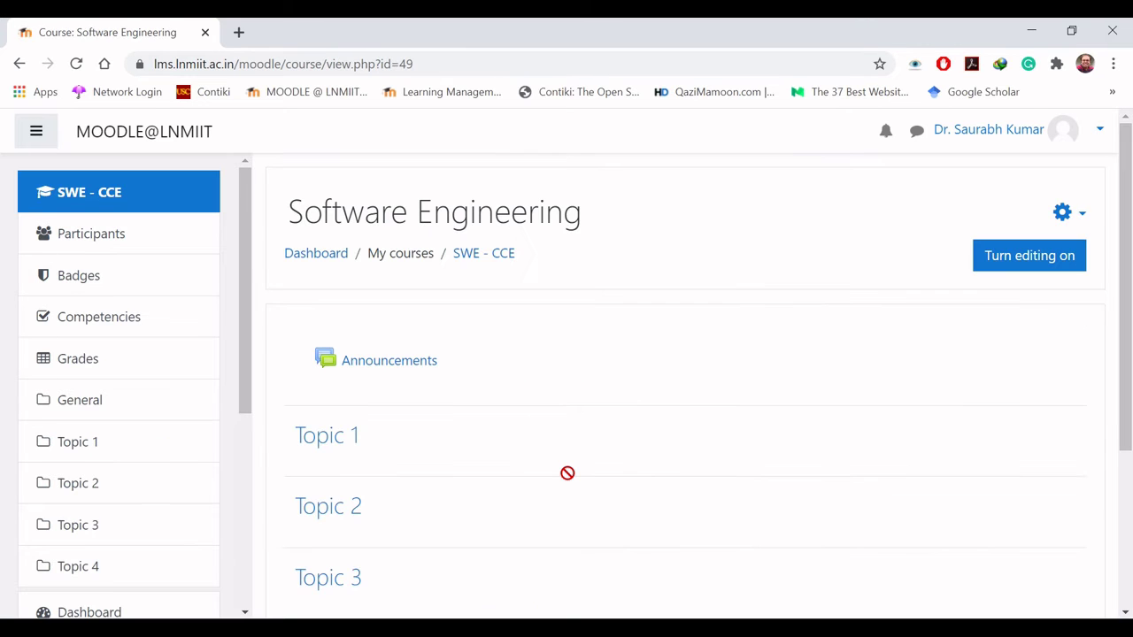
- Look over the topic sections of the Software Engineering course and the options in its course administration menu
scroll(568, 472, "down", 2)
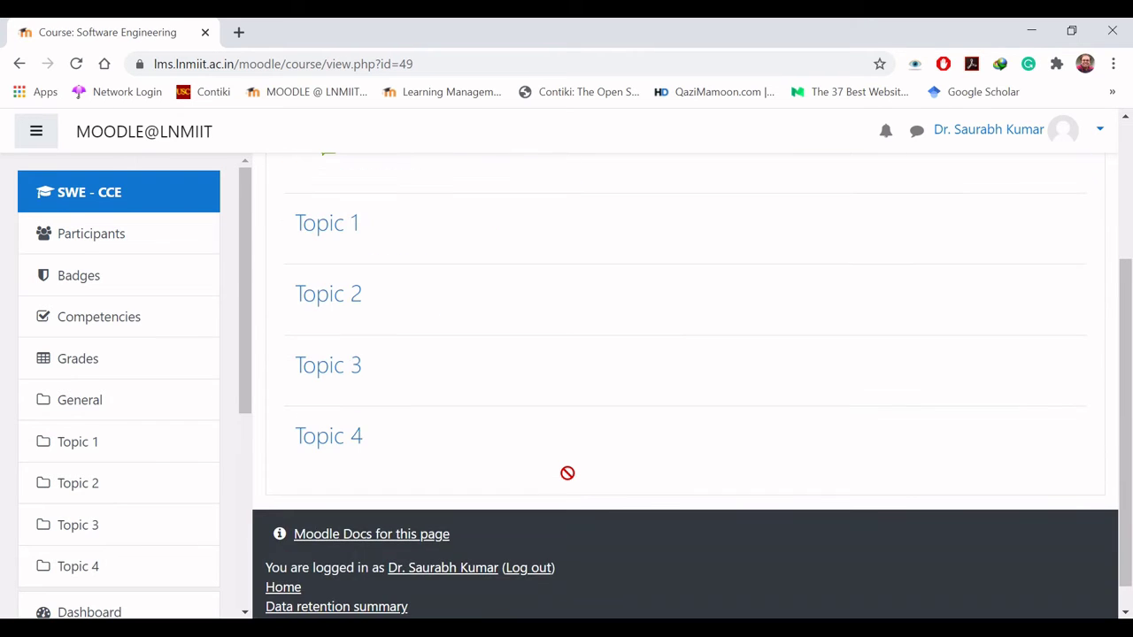
scroll(568, 472, "up", 1)
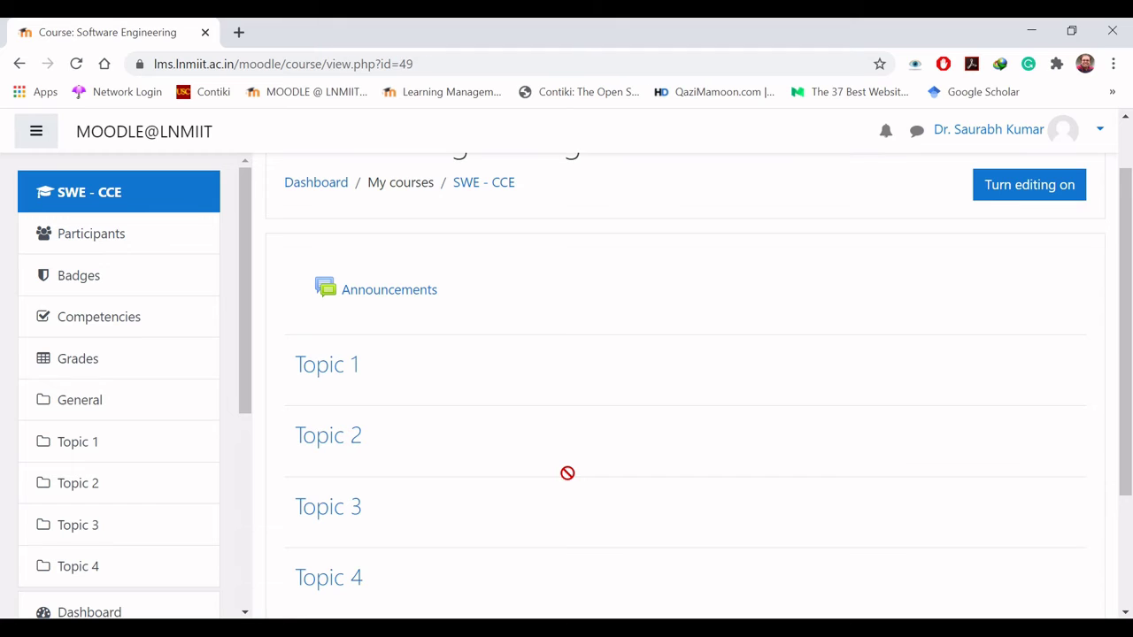
scroll(568, 473, "up", 1)
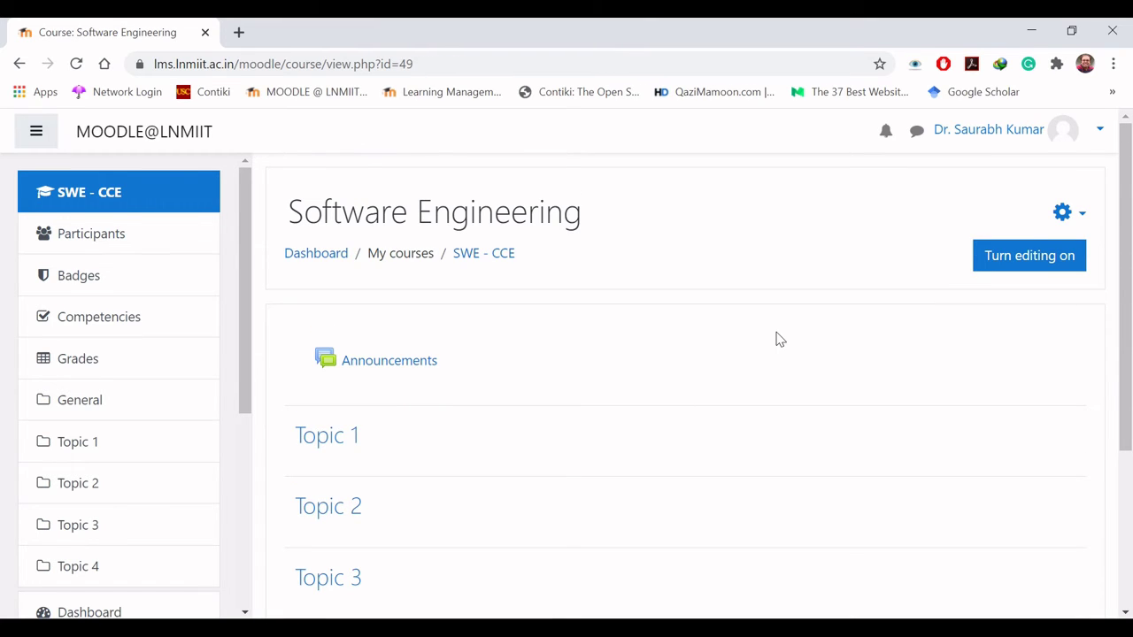
left_click(1078, 218)
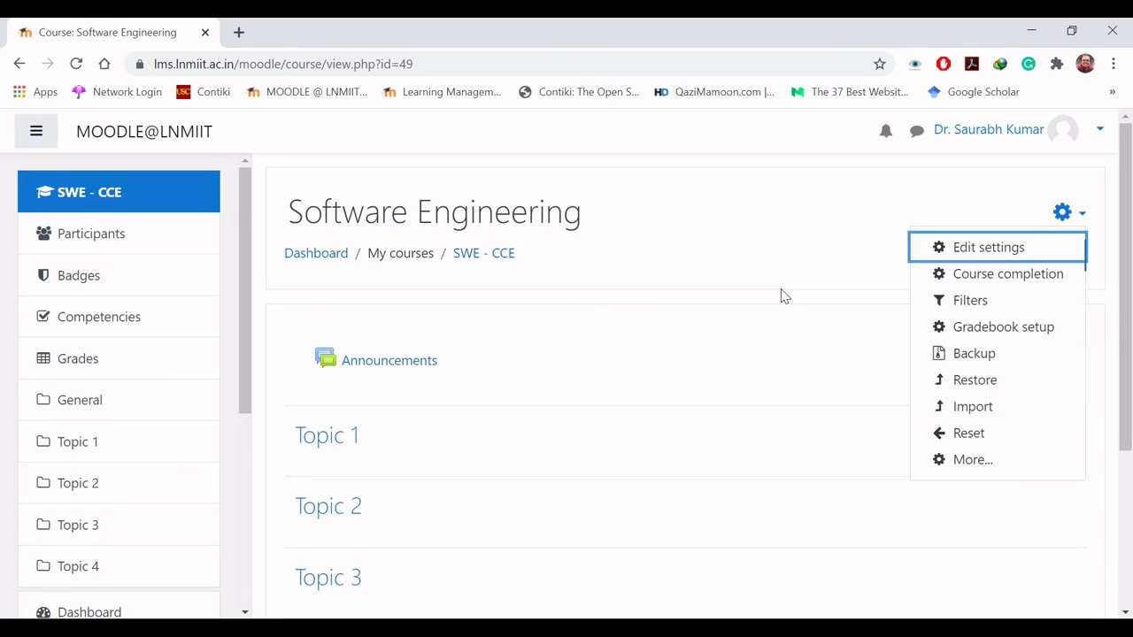
key("Escape")
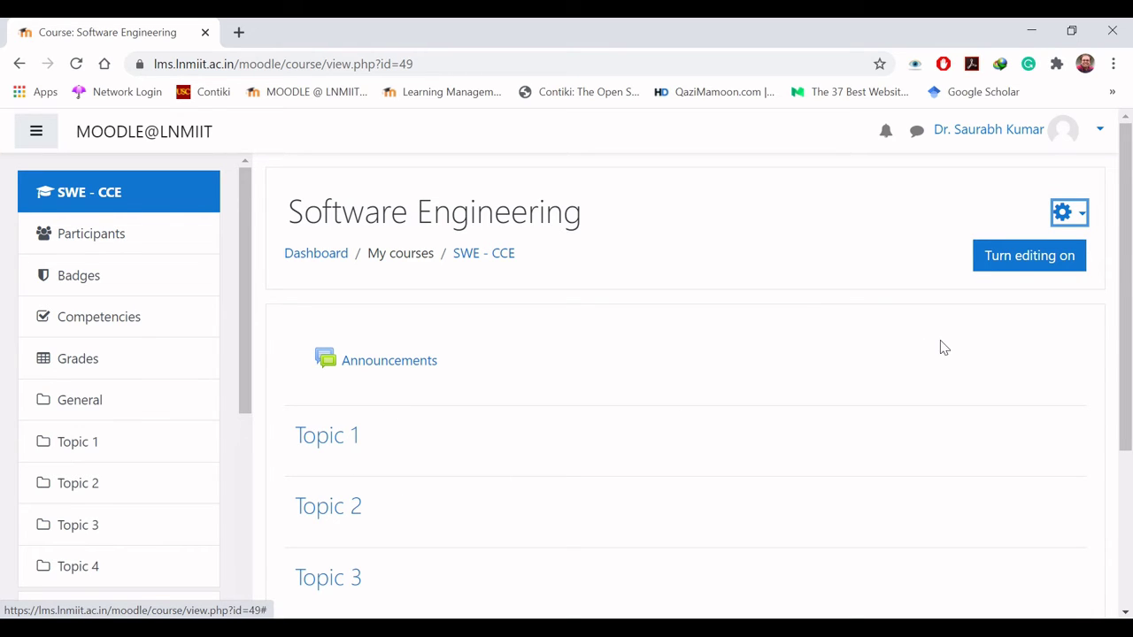
- Turn editing on for the Software Engineering course and check the move handle of the Announcements forum
left_click(1035, 258)
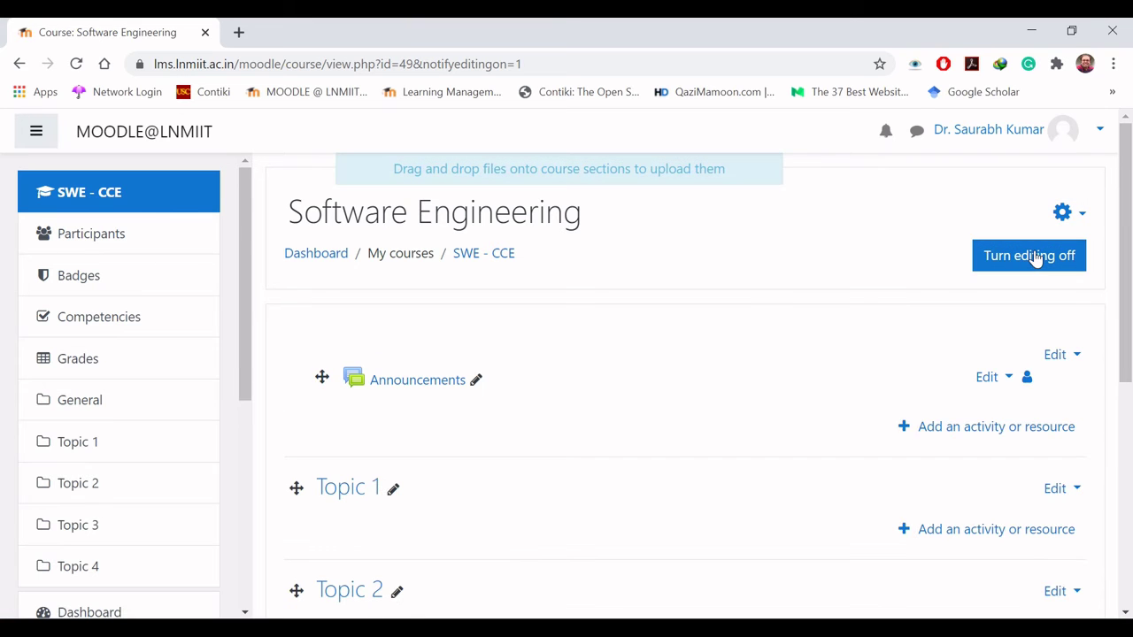
left_click_drag(1128, 255, 1128, 324)
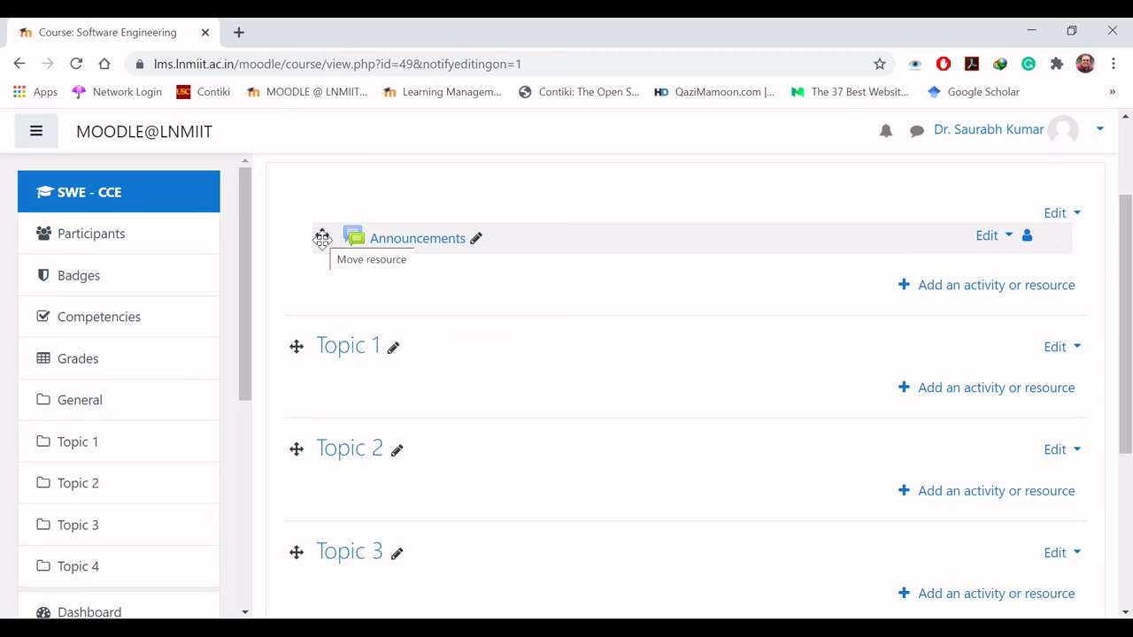
mouse_move(323, 237)
left_mouse_down()
mouse_move(343, 377)
mouse_move(322, 295)
mouse_move(321, 227)
mouse_move(318, 396)
mouse_move(324, 222)
mouse_move(324, 233)
left_mouse_up()
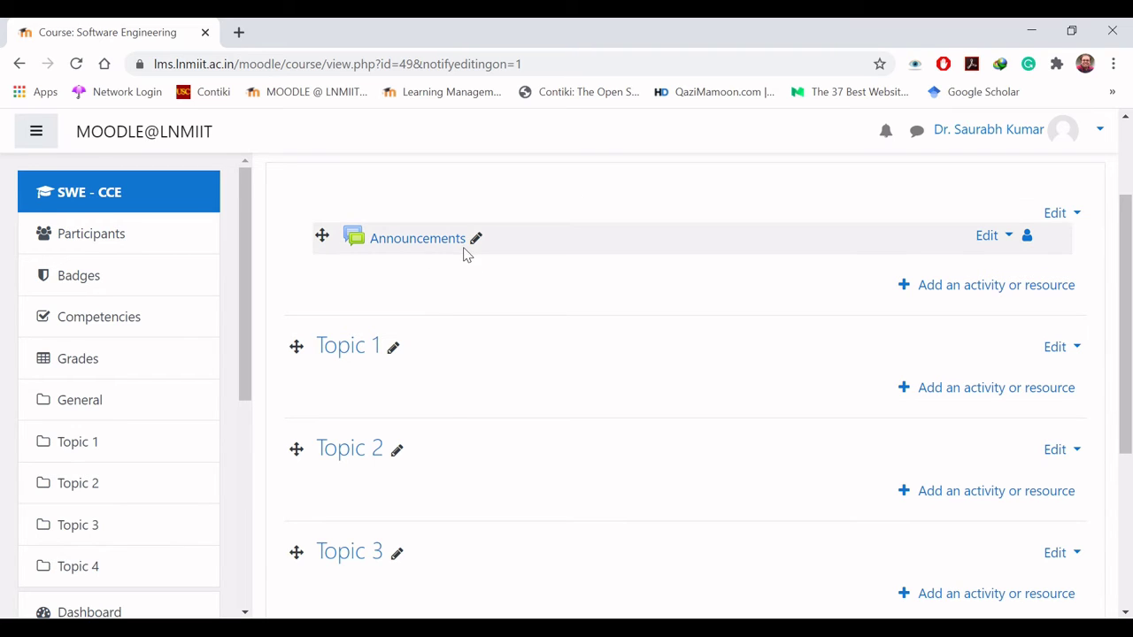
- Open the settings of the Announcements forum and check its forum name and description
left_click(993, 235)
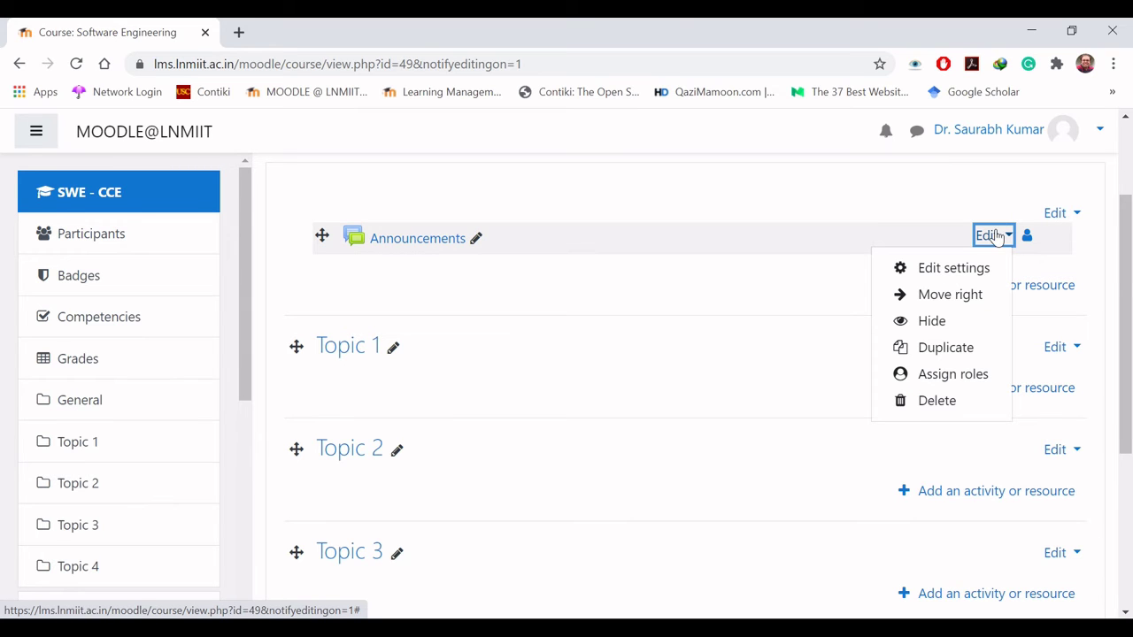
left_click(957, 268)
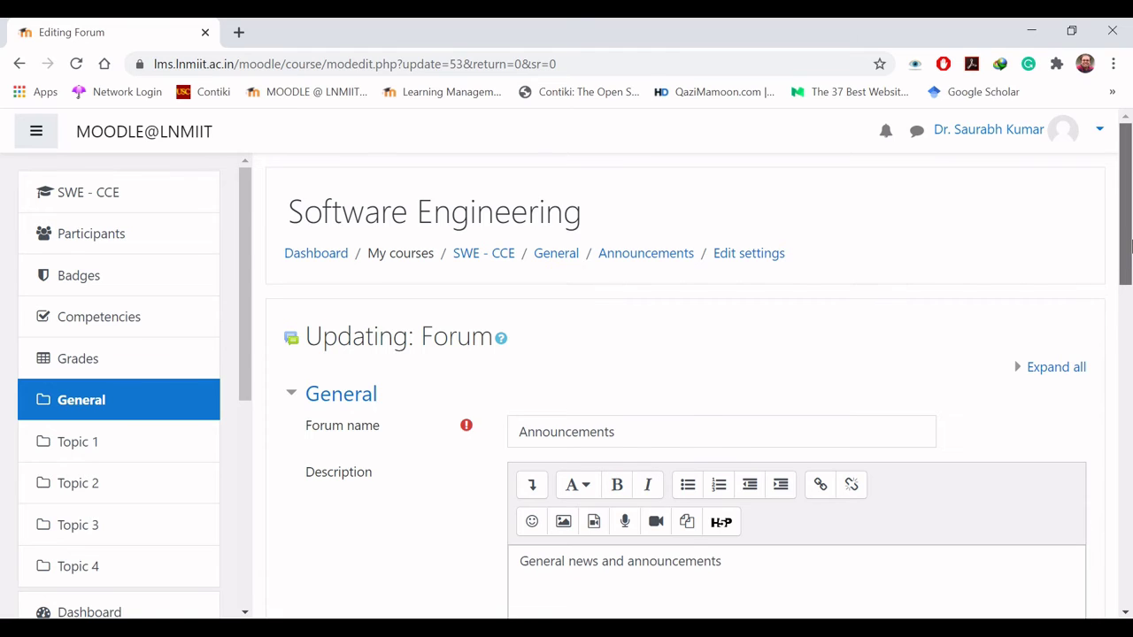
scroll(1131, 250, "down", 2)
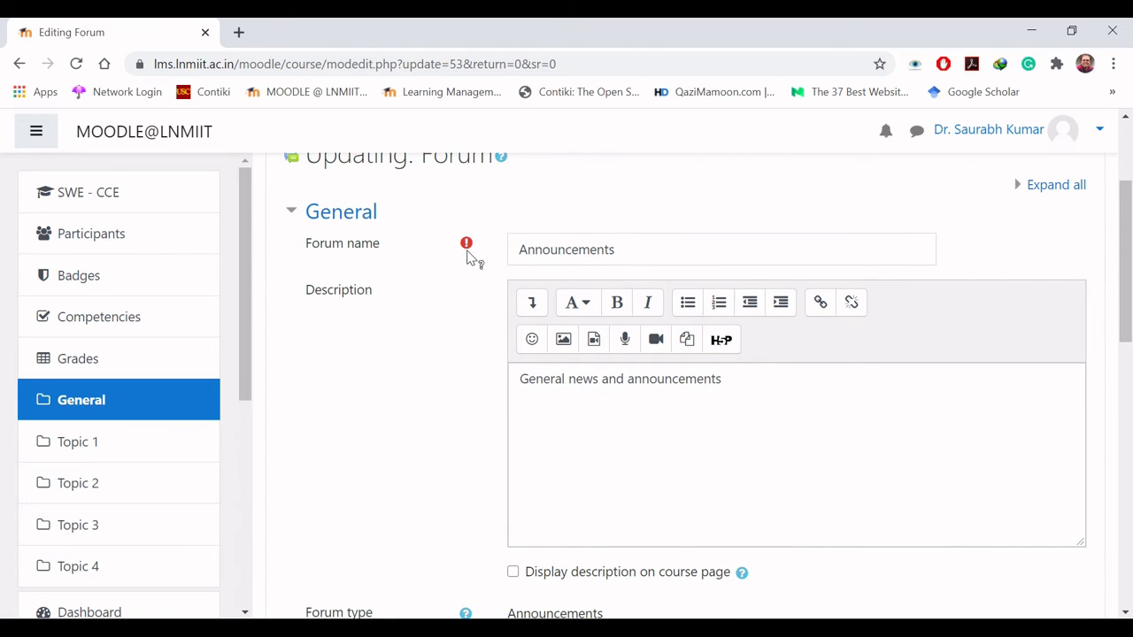
mouse_move(467, 254)
left_click_drag(623, 250, 504, 257)
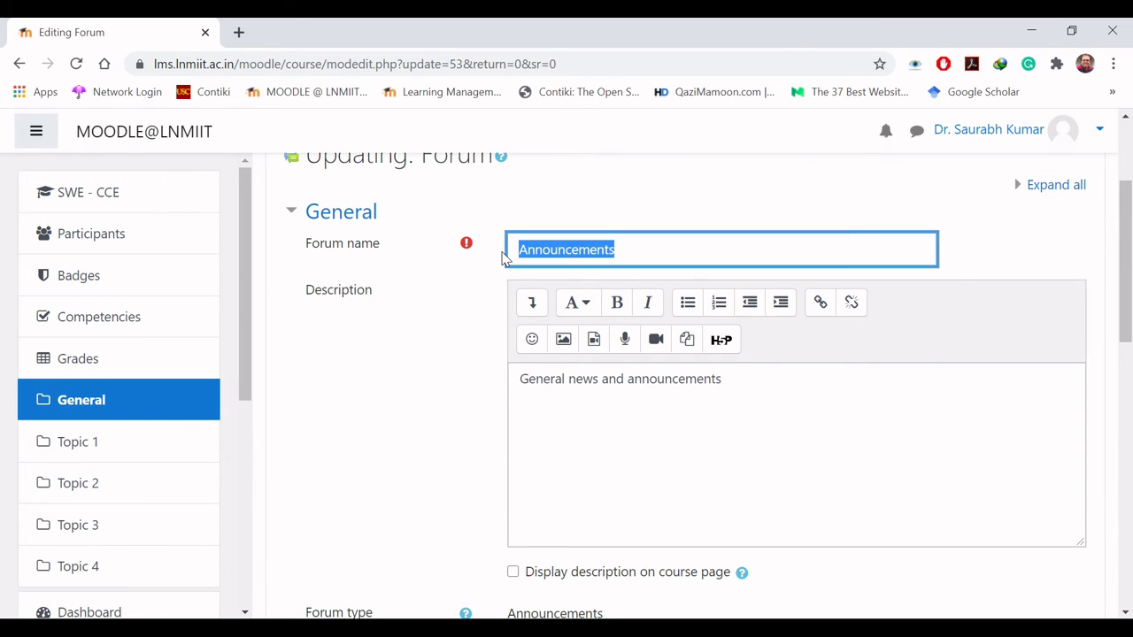
left_click(463, 377)
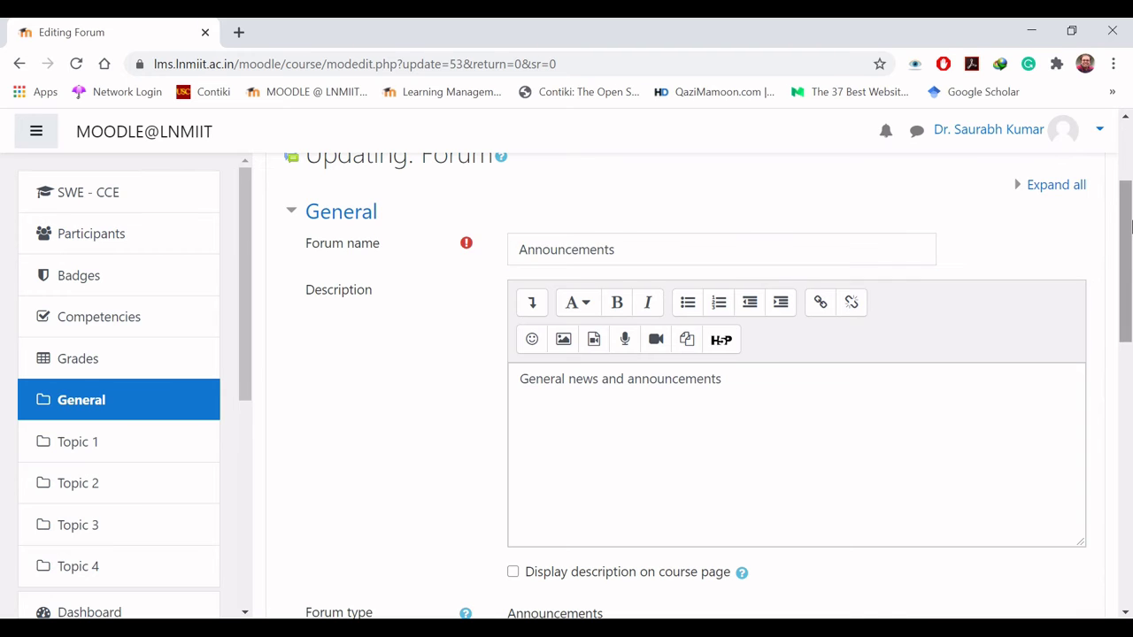
- Review the remaining settings sections of the Announcements forum, and save and return to the course
left_click_drag(1126, 228, 1128, 394)
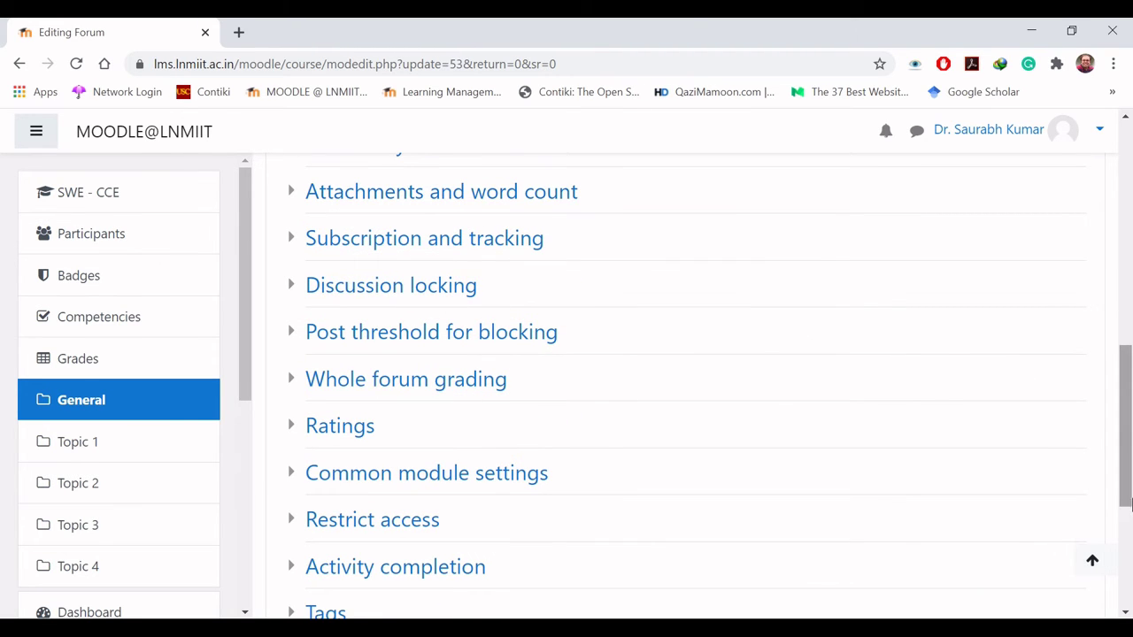
left_click_drag(1127, 465, 1130, 527)
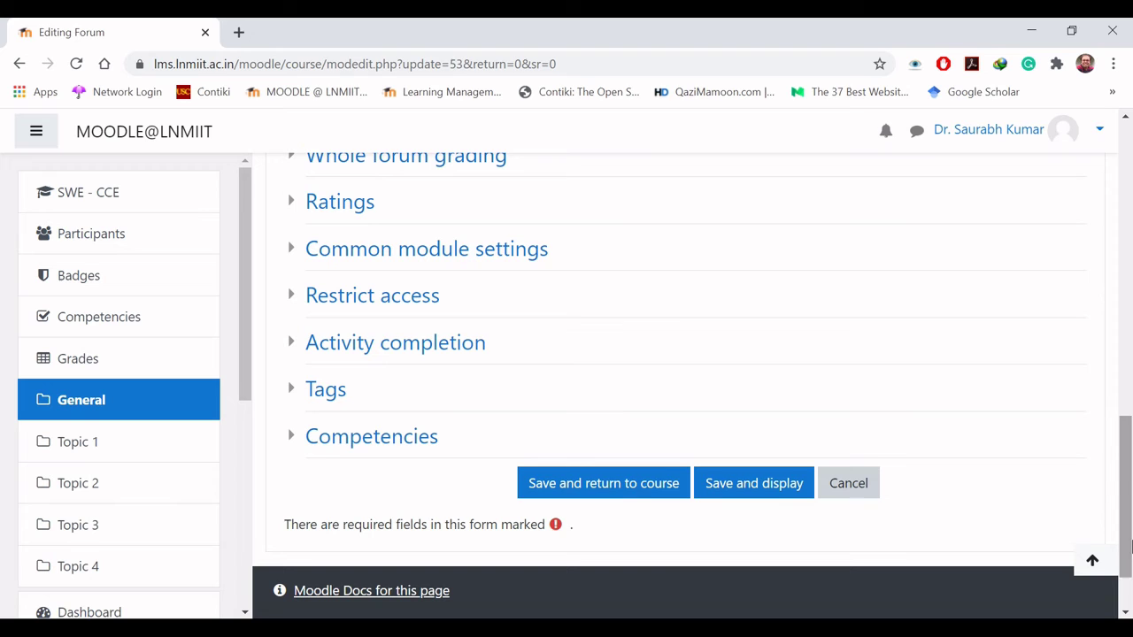
left_click(600, 485)
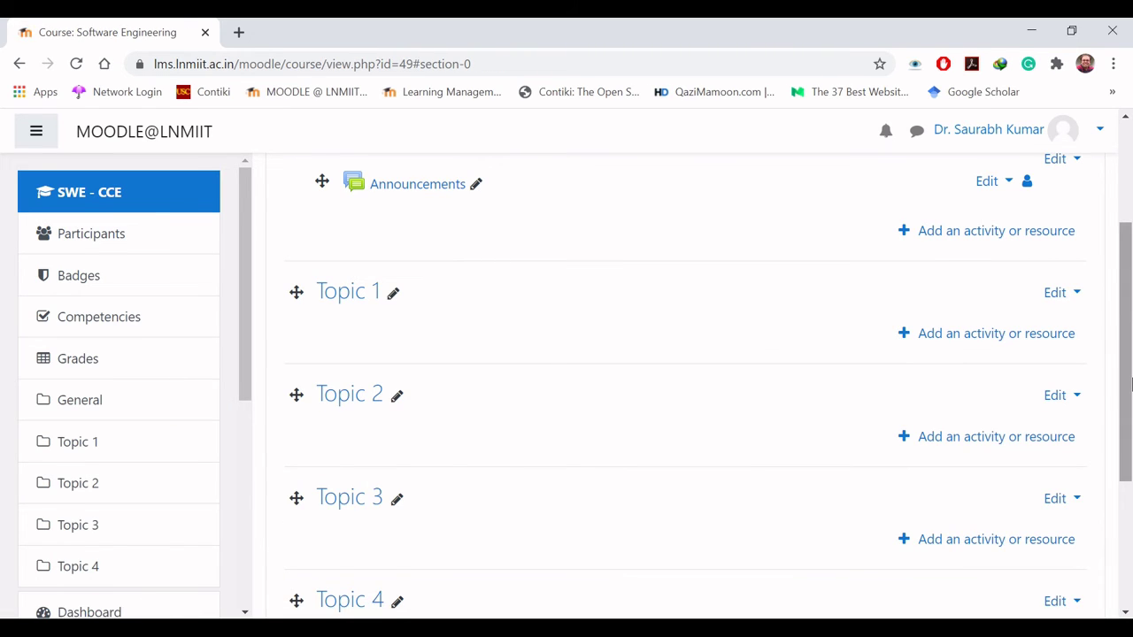
- Open the Announcements forum's title for inline renaming and leave it without entering a new name
left_click_drag(1130, 384, 1130, 301)
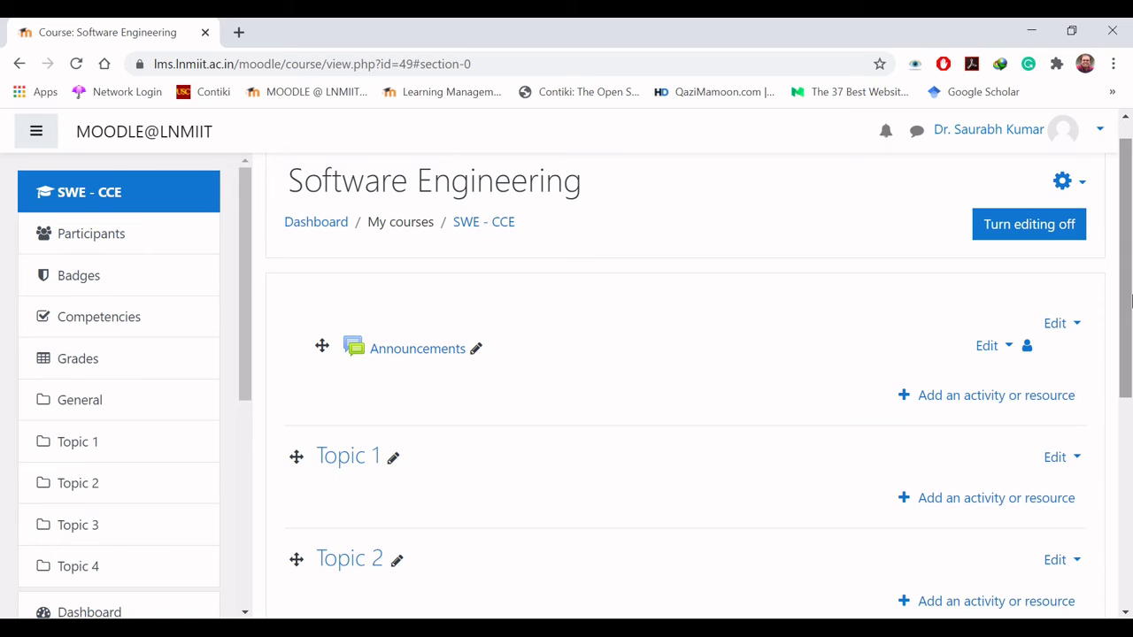
left_click(476, 350)
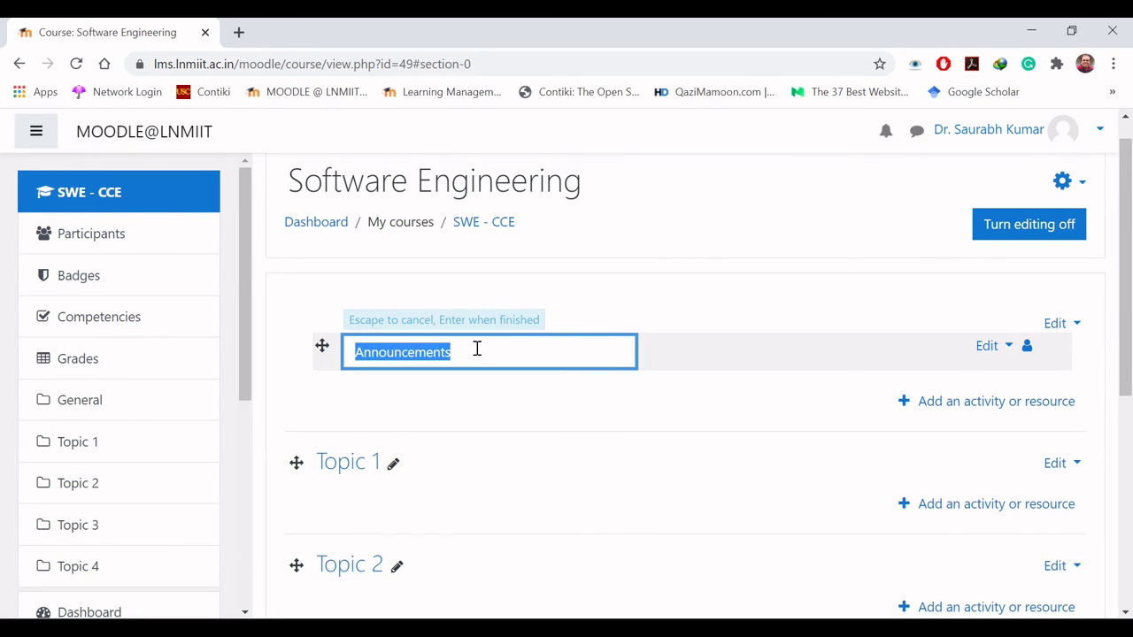
left_click(615, 257)
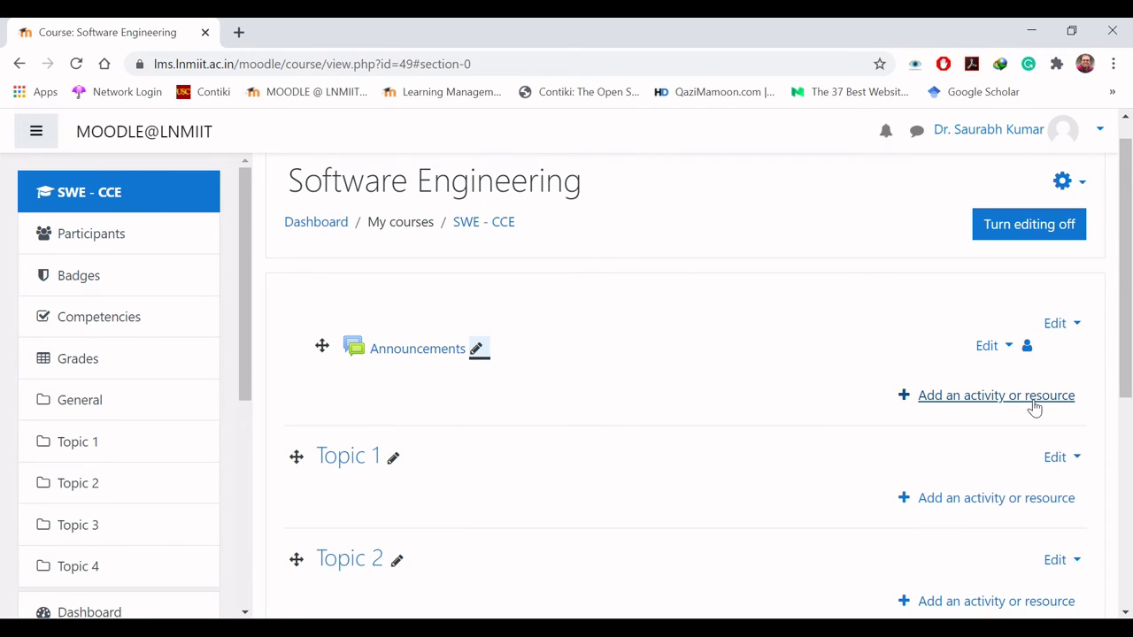
- Open the activity and resource chooser for the General section, look through all items, activities and resources, and close it
left_click(985, 406)
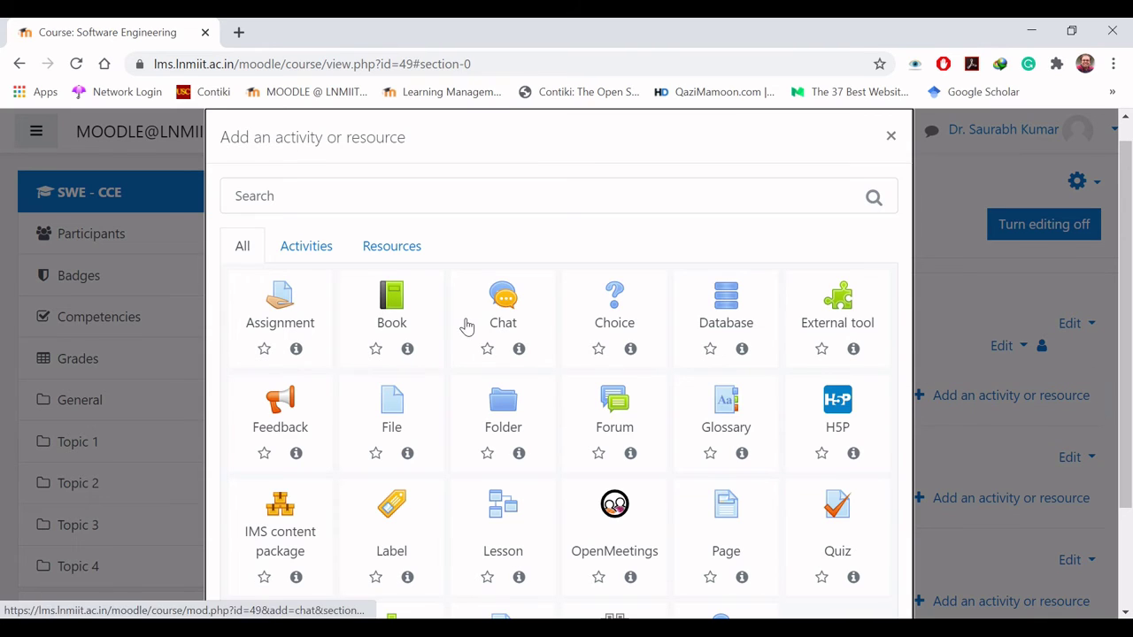
scroll(1129, 301, "down", 2)
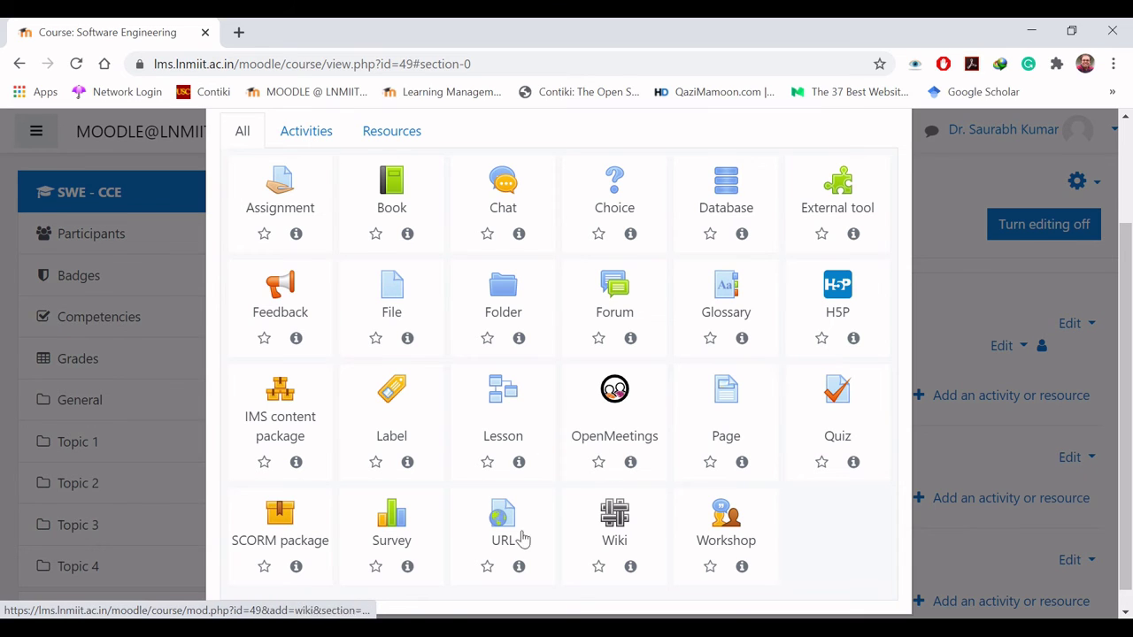
left_click(304, 139)
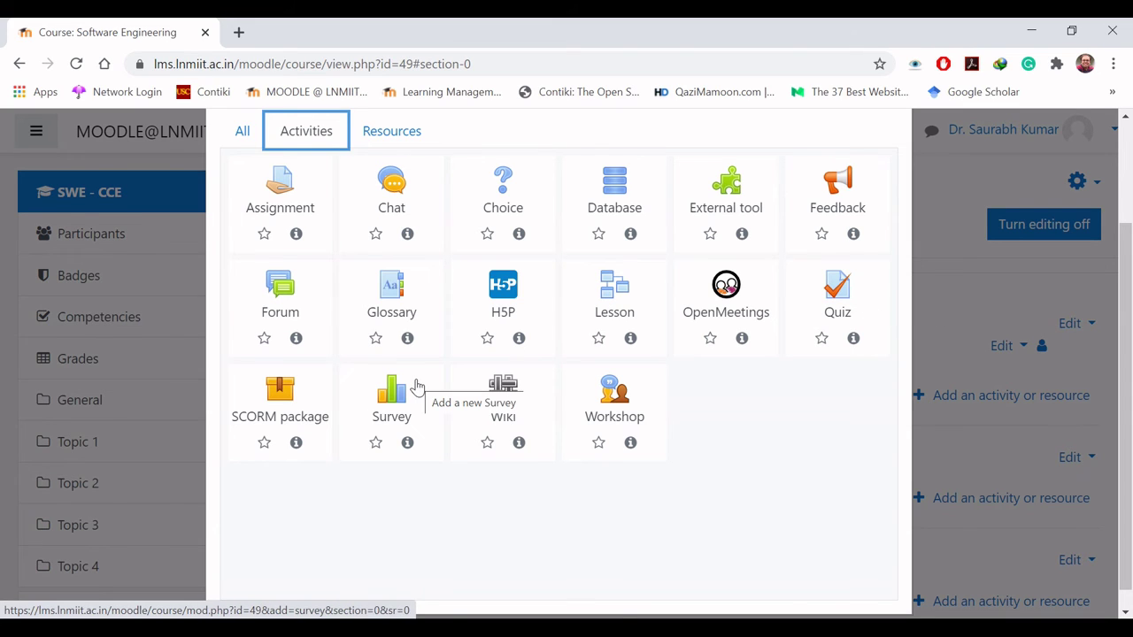
left_click(394, 132)
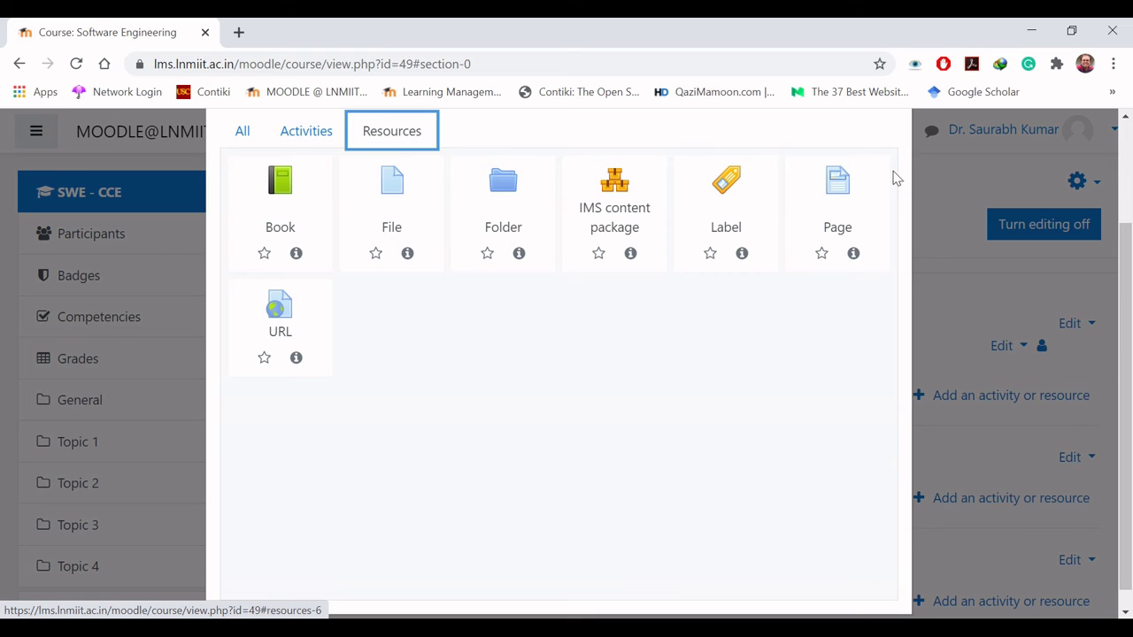
left_click(941, 247)
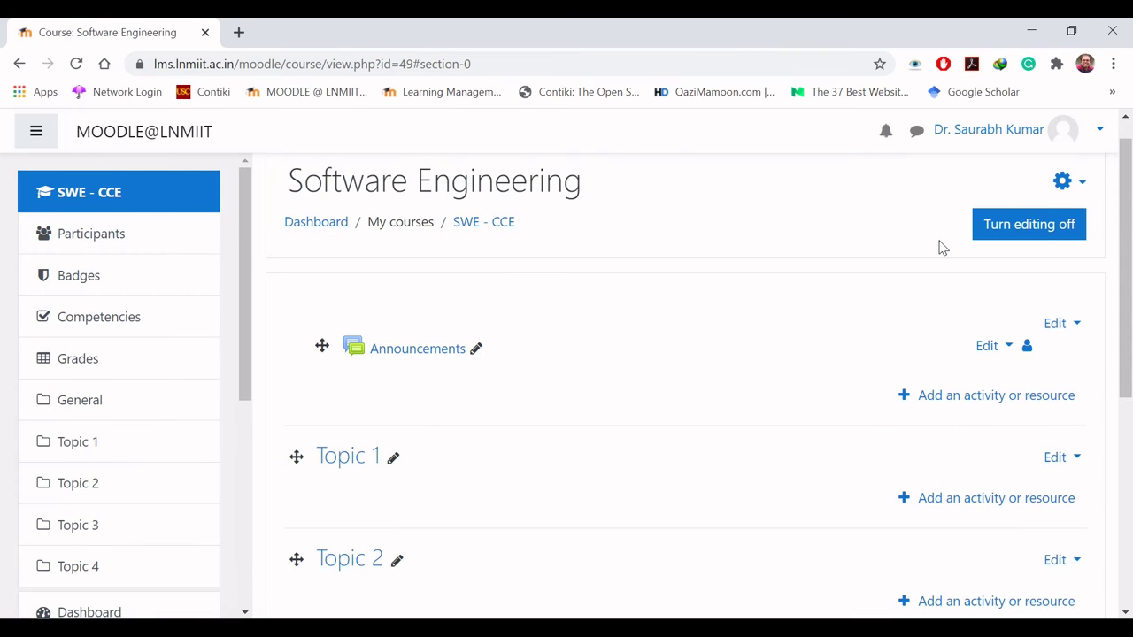
- Switch to File Explorer and open the Courses folder inside WFH on the DATA (D:) drive
left_click_drag(1122, 292, 1123, 399)
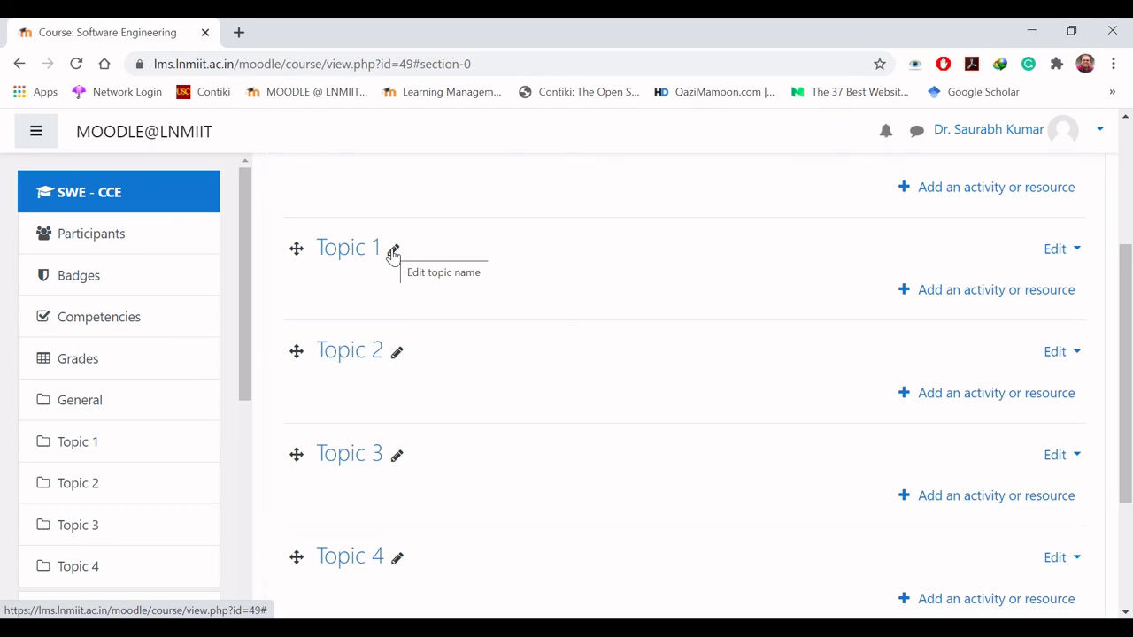
key("super+e")
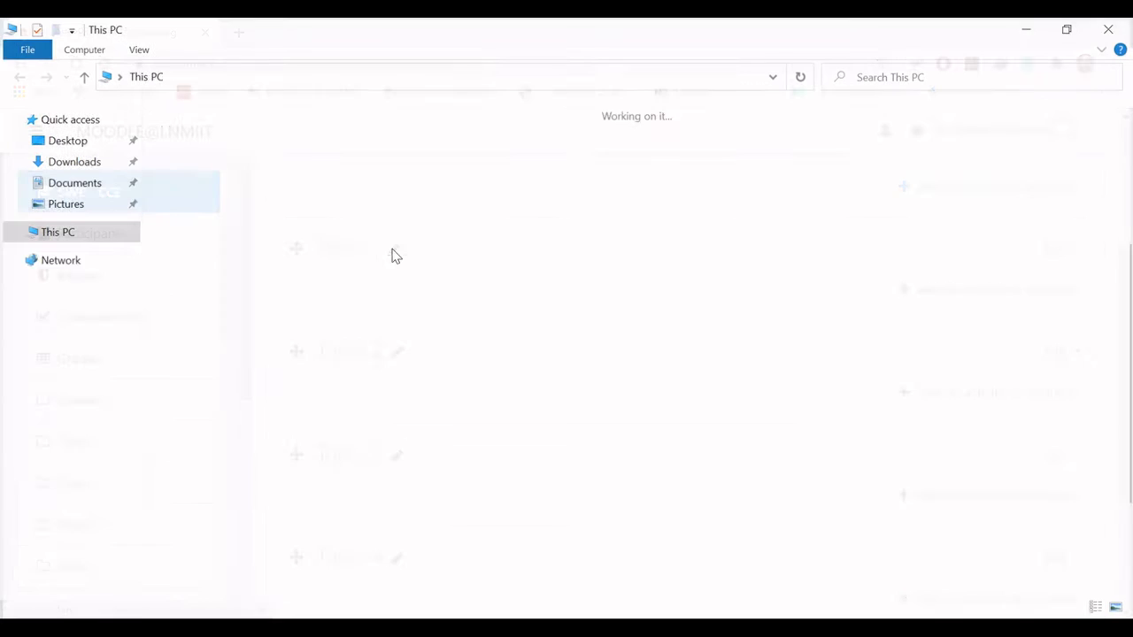
double_click(516, 260)
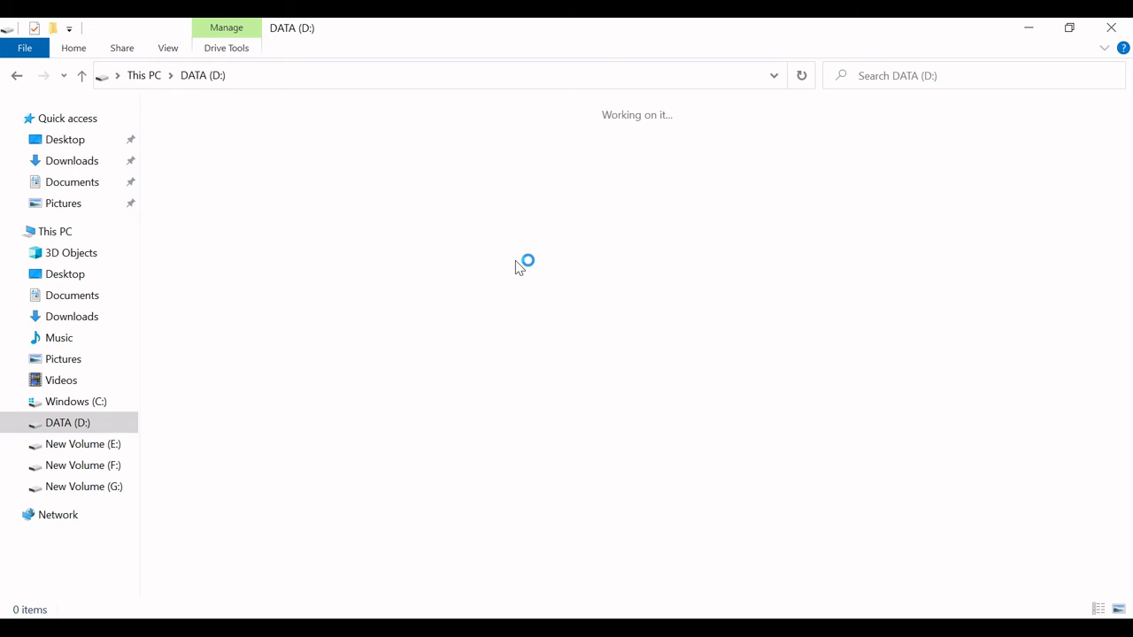
key("Down")
key("Down")
key("Down")
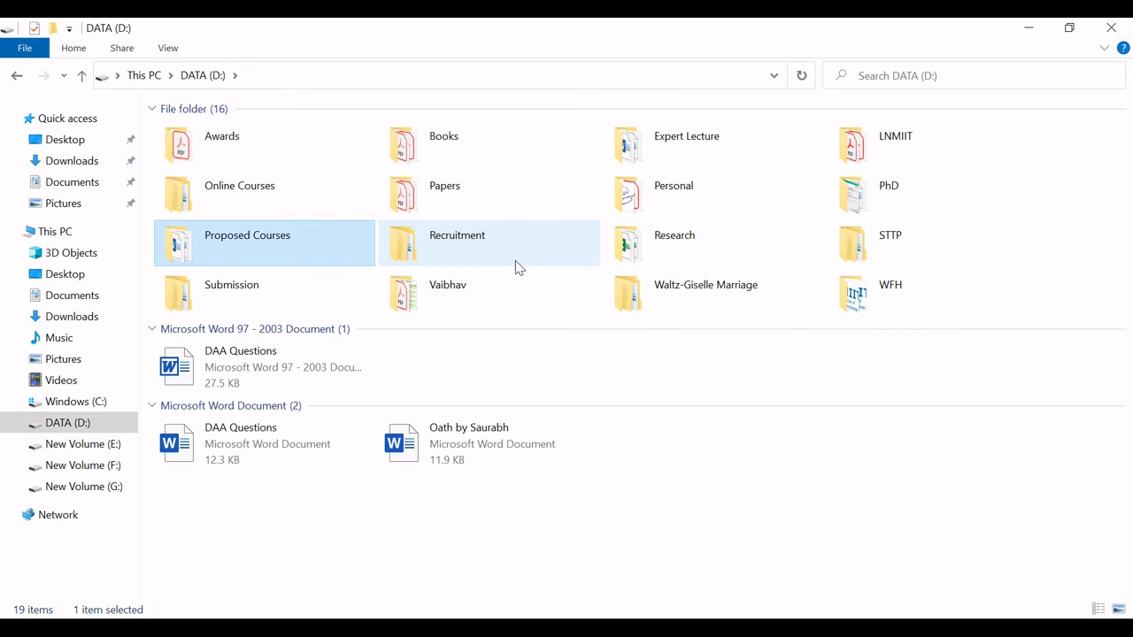
key("Right")
key("Right")
key("Right")
key("Return")
key("Right")
key("Right")
key("Right")
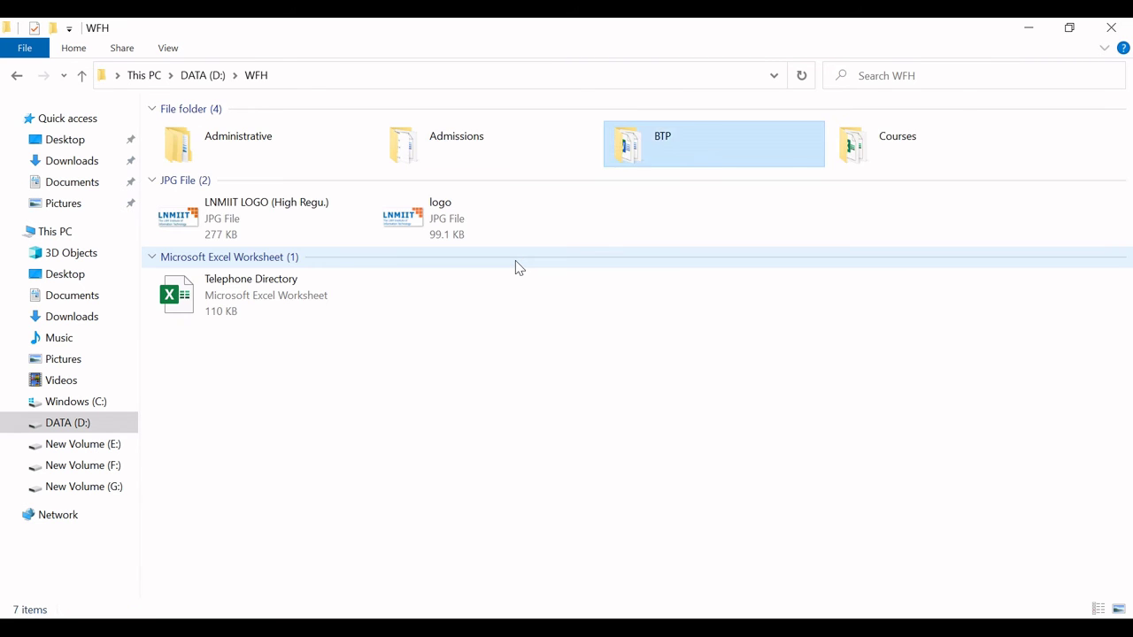
key("Return")
- Open the Software Engineering syllabus PDF (SE_NBA_CIF) from the SE course folder and maximize its window
key("Right")
key("Right")
key("Left")
key("Left")
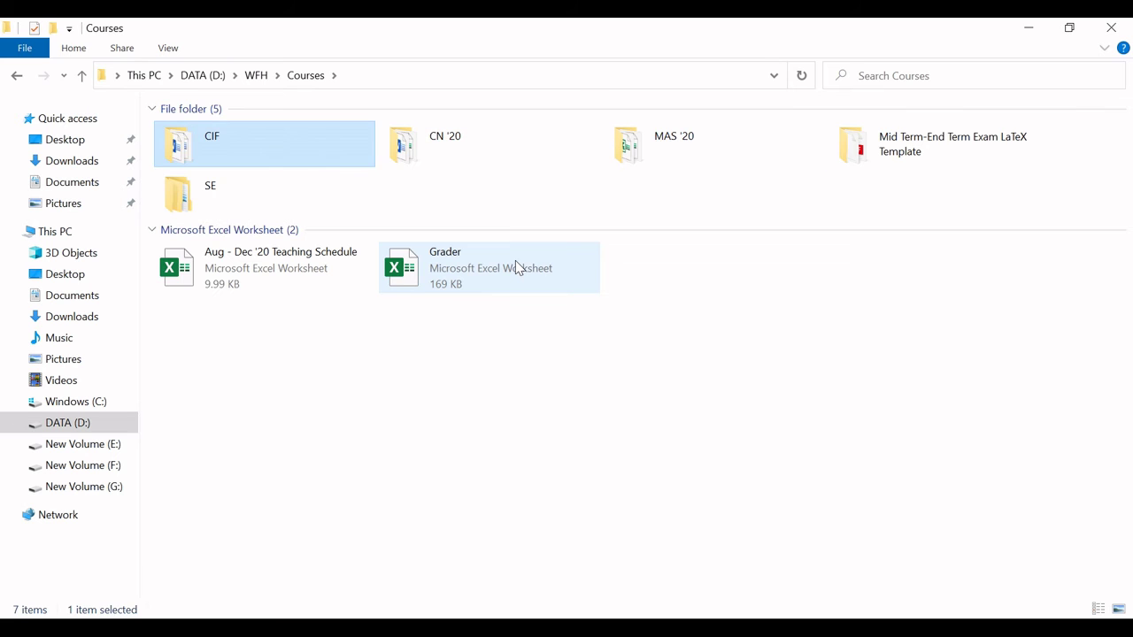
key("Down")
key("Return")
key("Right")
key("Return")
key("Right")
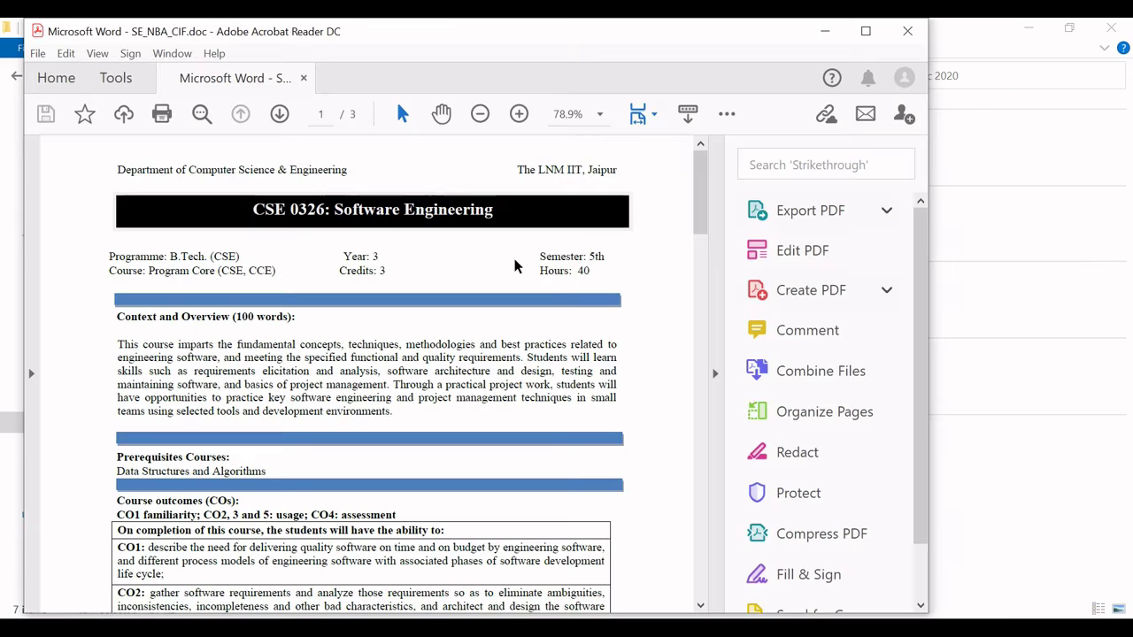
key("alt+space")
key("x")
- Read the syllabus PDF down to the Detailed Syllabus topics table, and switch back to the Moodle course page
scroll(515, 259, "down", 4)
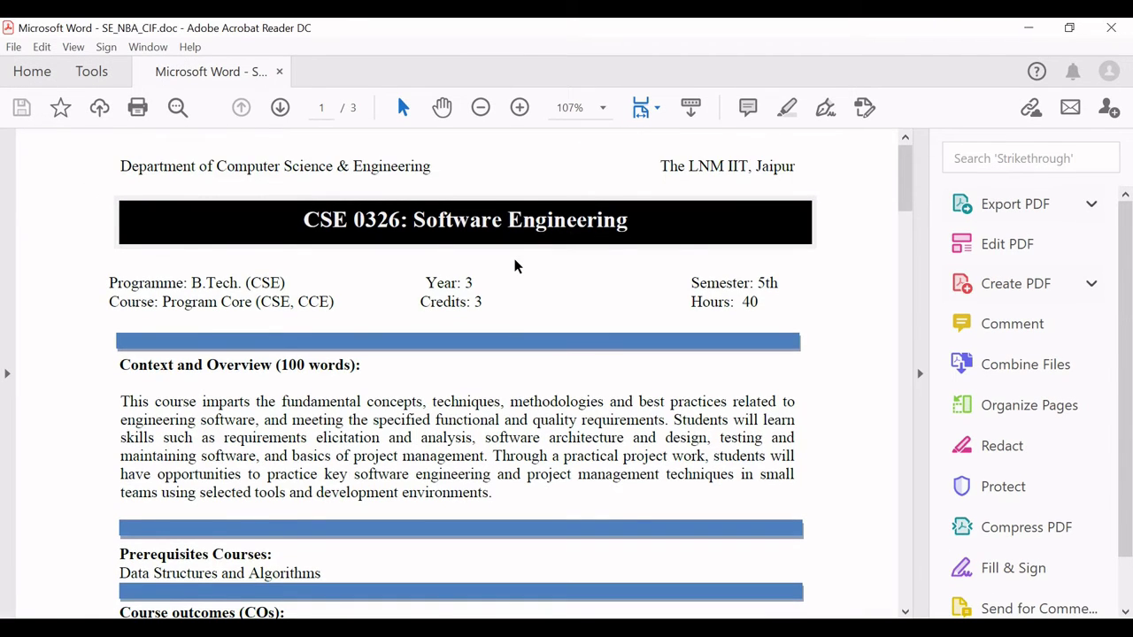
scroll(514, 258, "down", 10)
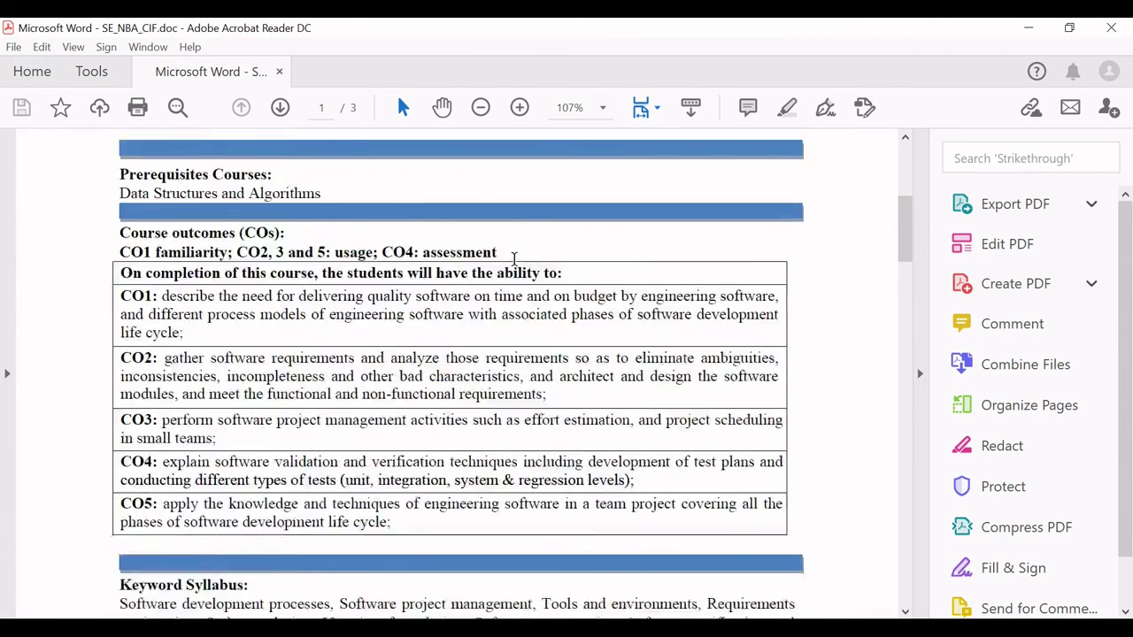
scroll(516, 265, "down", 5)
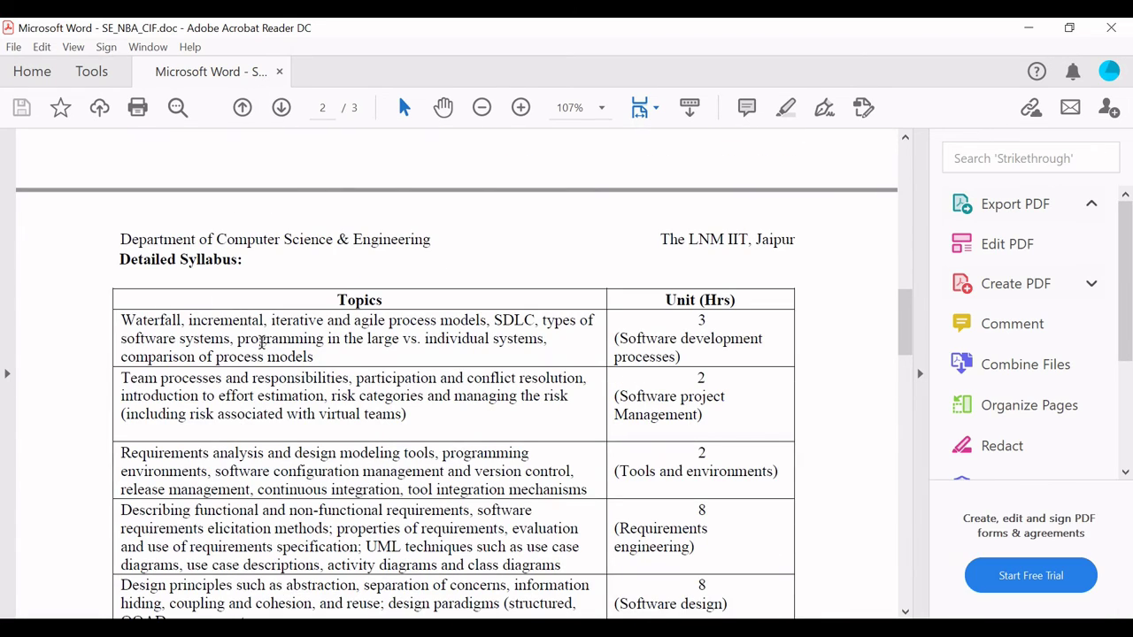
key("alt+Tab")
key("alt+Tab")
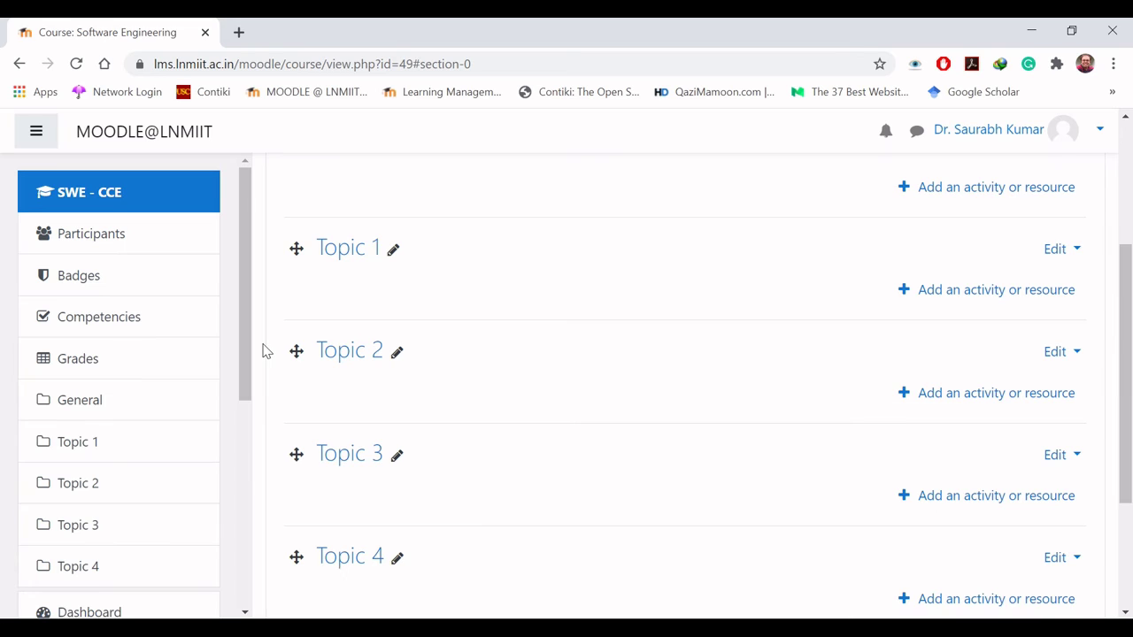
- Rename the Topic 1 section as "Software Life Cycle Models"
left_click(393, 252)
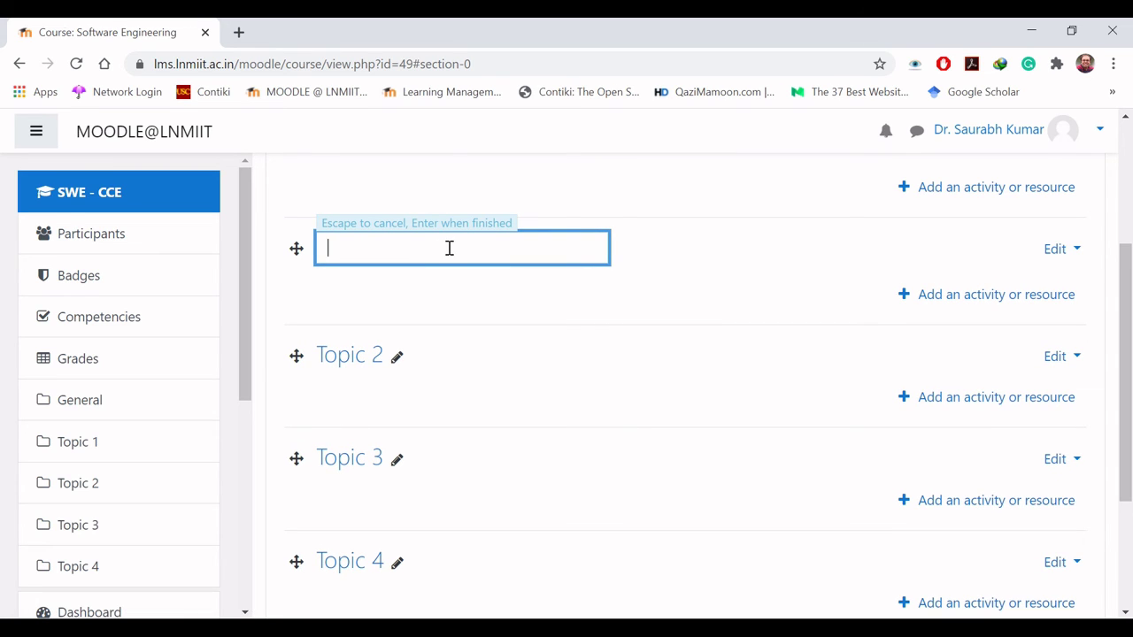
type("Software Life Cycle Models")
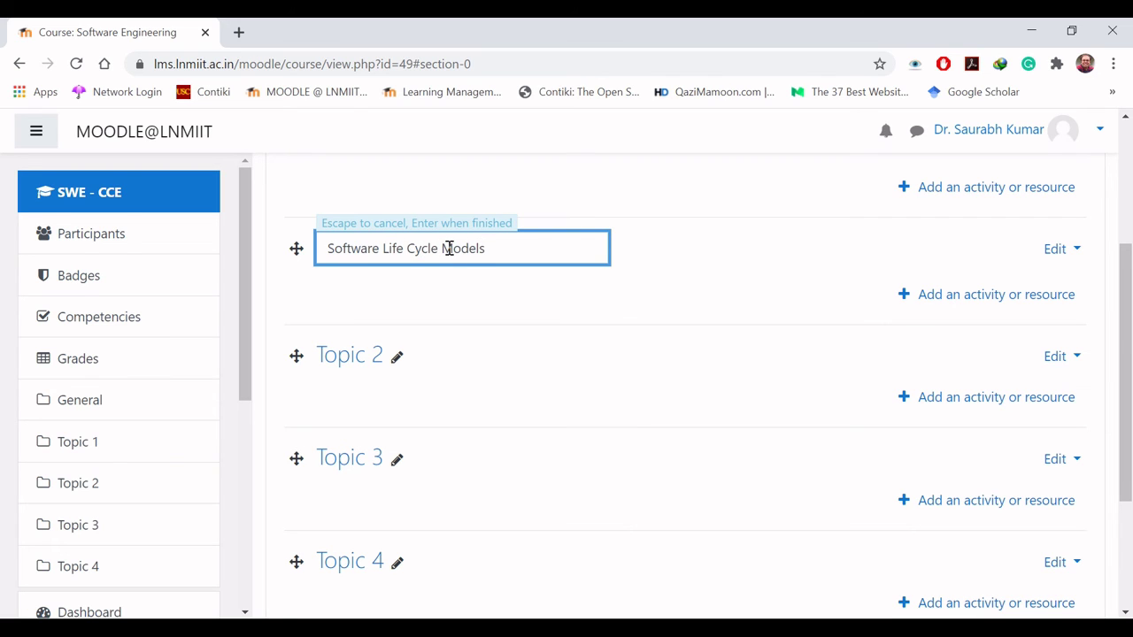
key("Return")
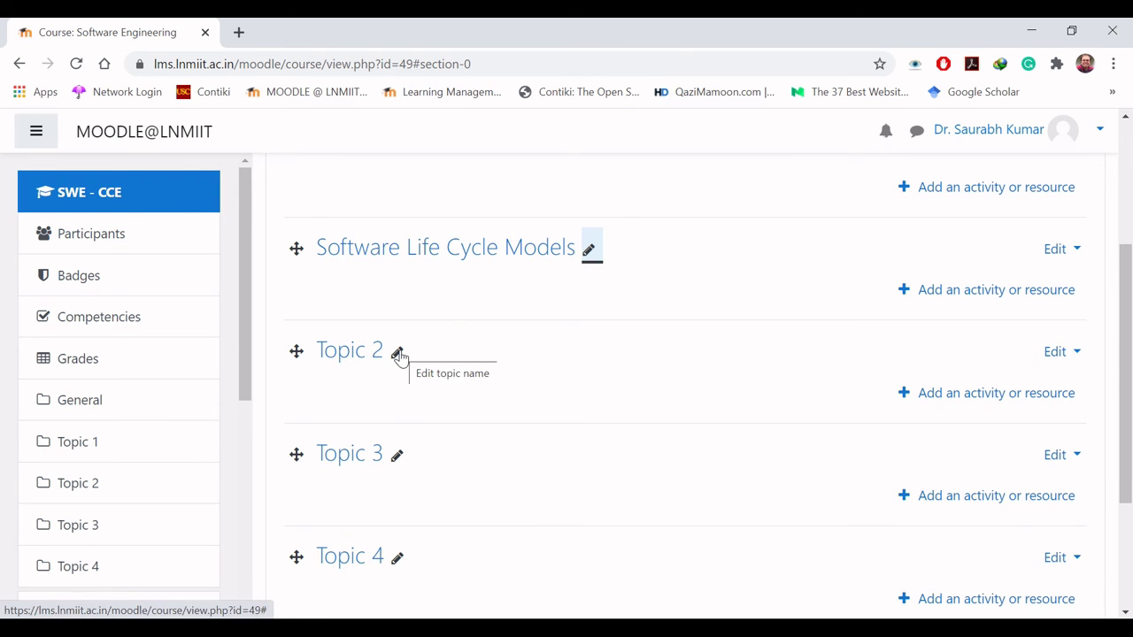
- Check the second topic in the syllabus PDF and rename the Topic 2 section in Moodle as "Software Project Management"
key("alt+Tab")
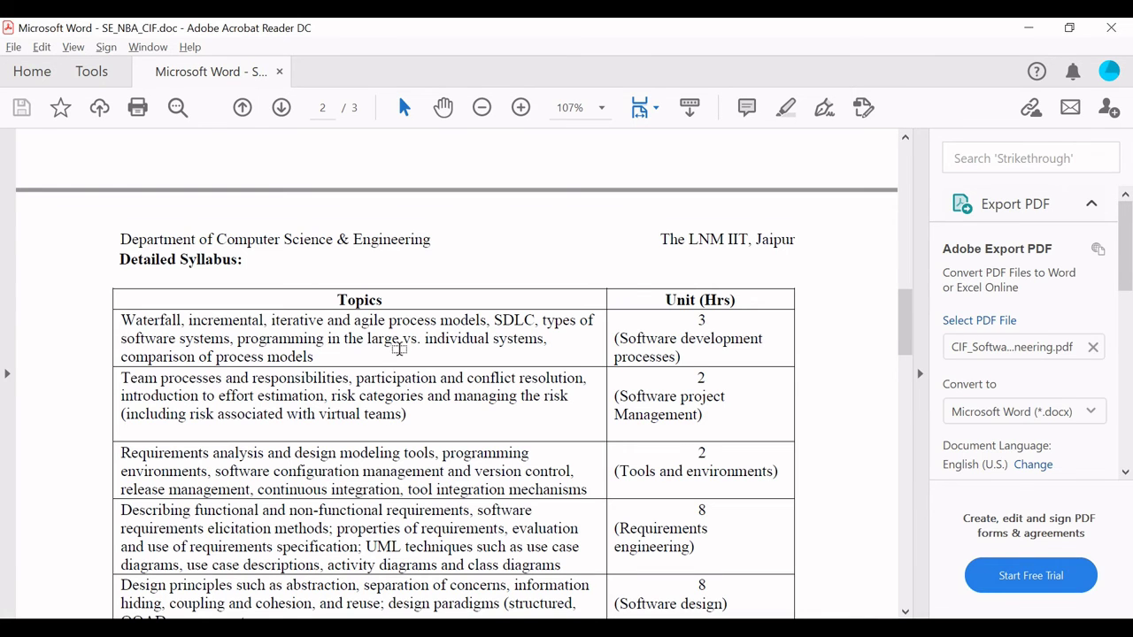
key("alt+Tab")
key("alt+Tab")
key("alt+Tab")
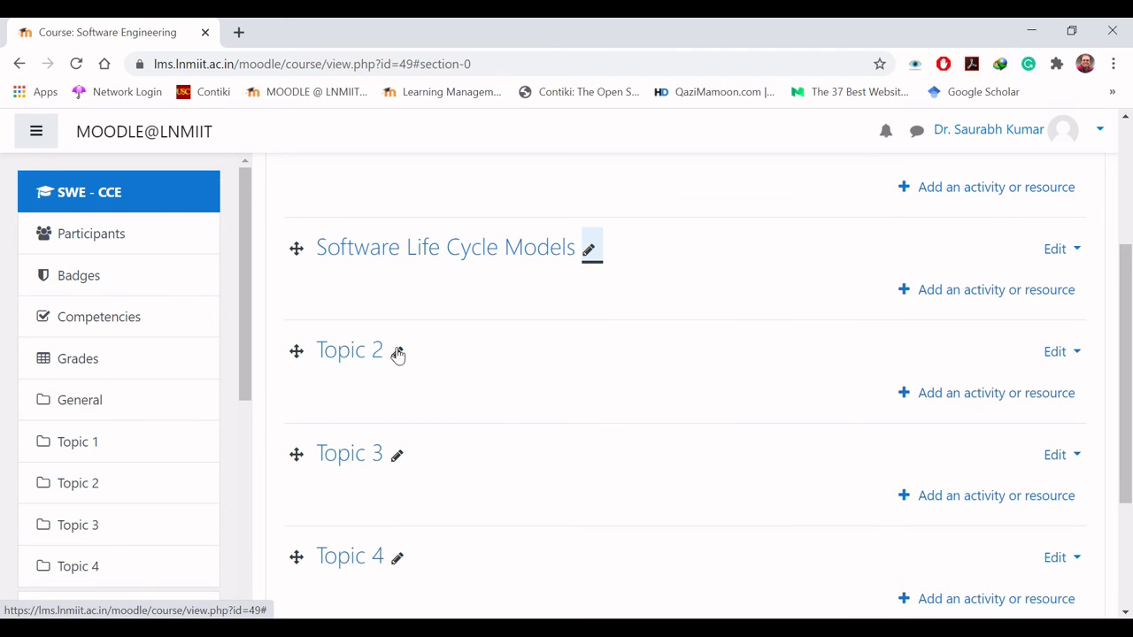
left_click(398, 354)
type("Software ")
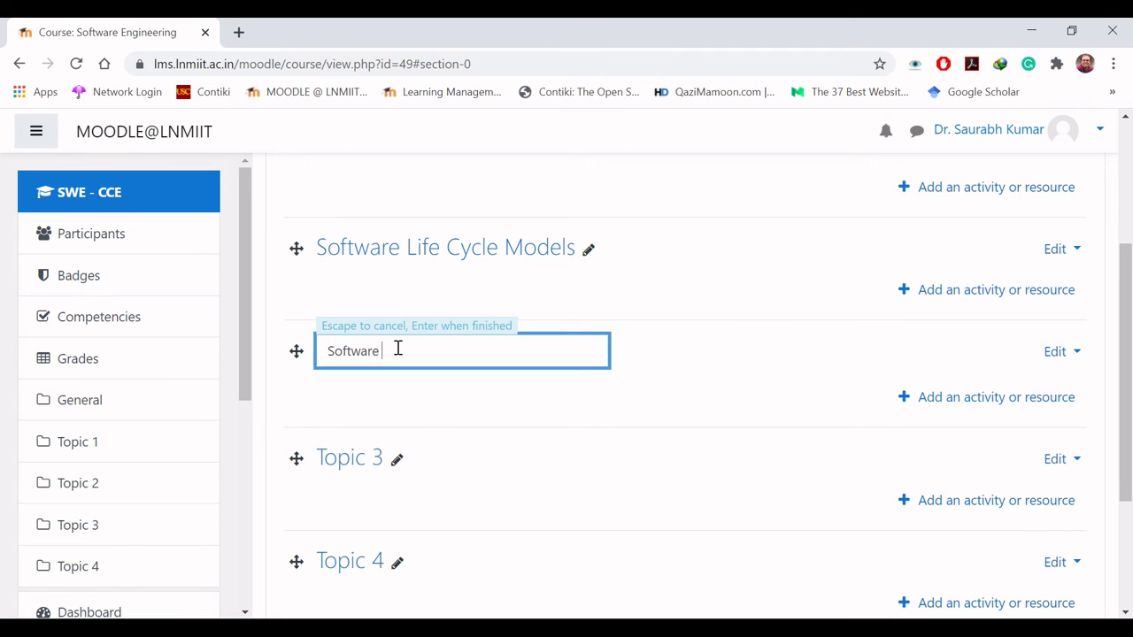
type("Project Management")
key("Return")
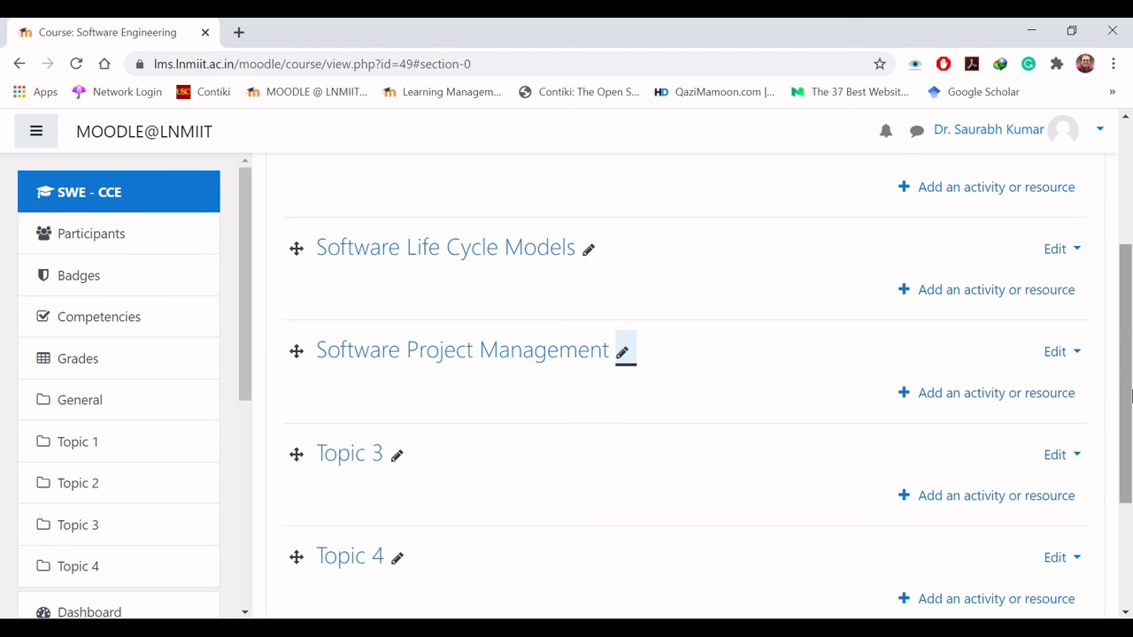
- Add 1 new topic section at the end of the course page
scroll(1131, 399, "down", 2)
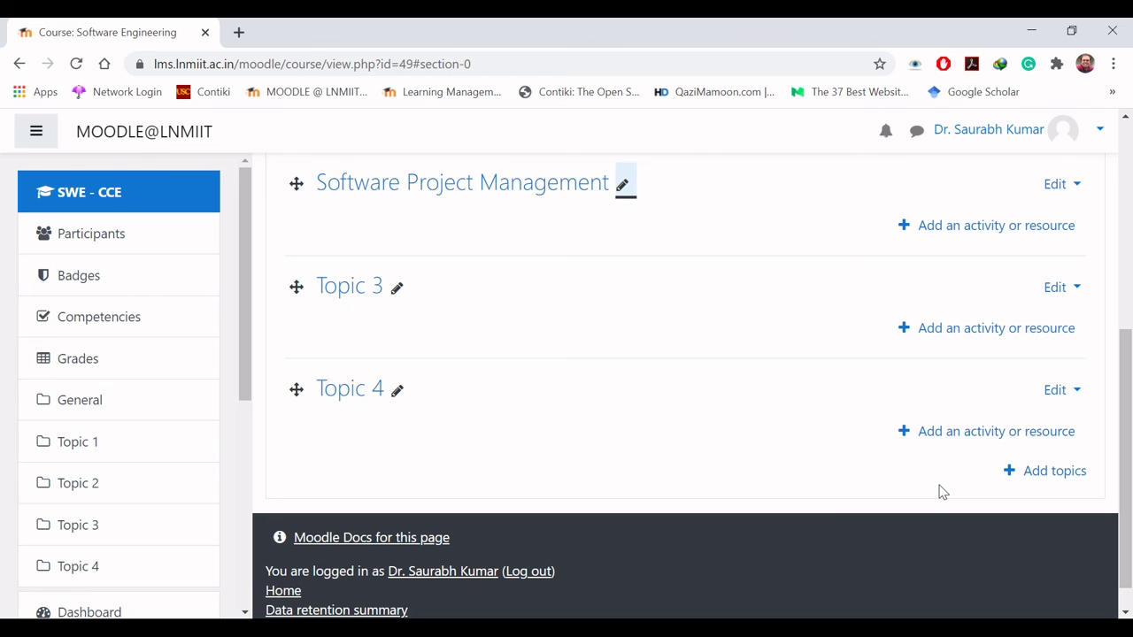
left_click(1054, 472)
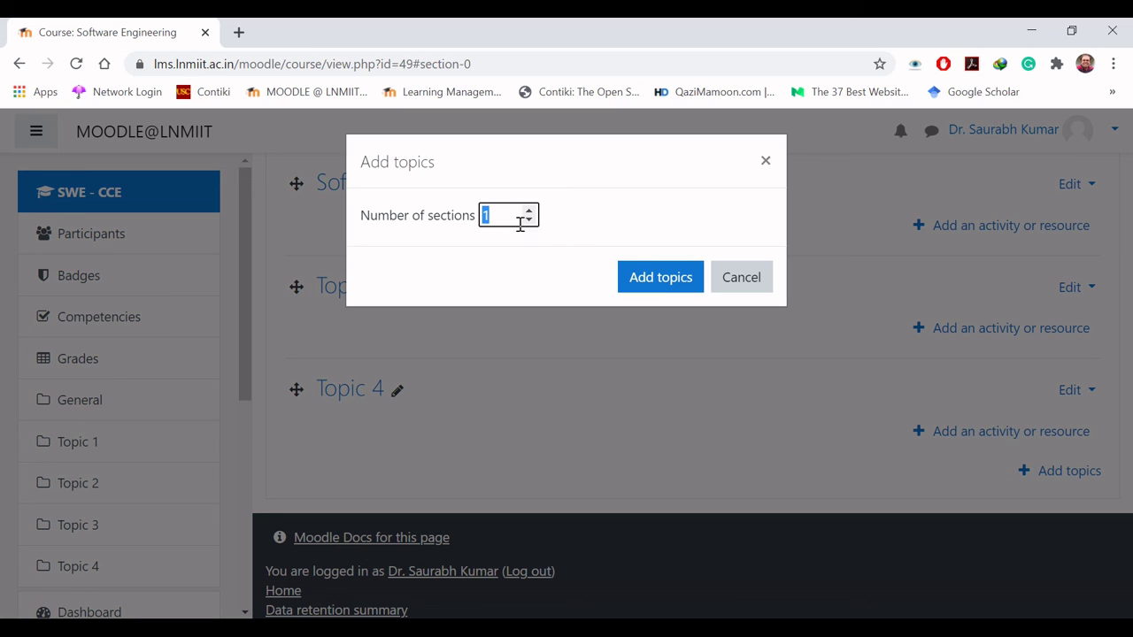
left_click(661, 287)
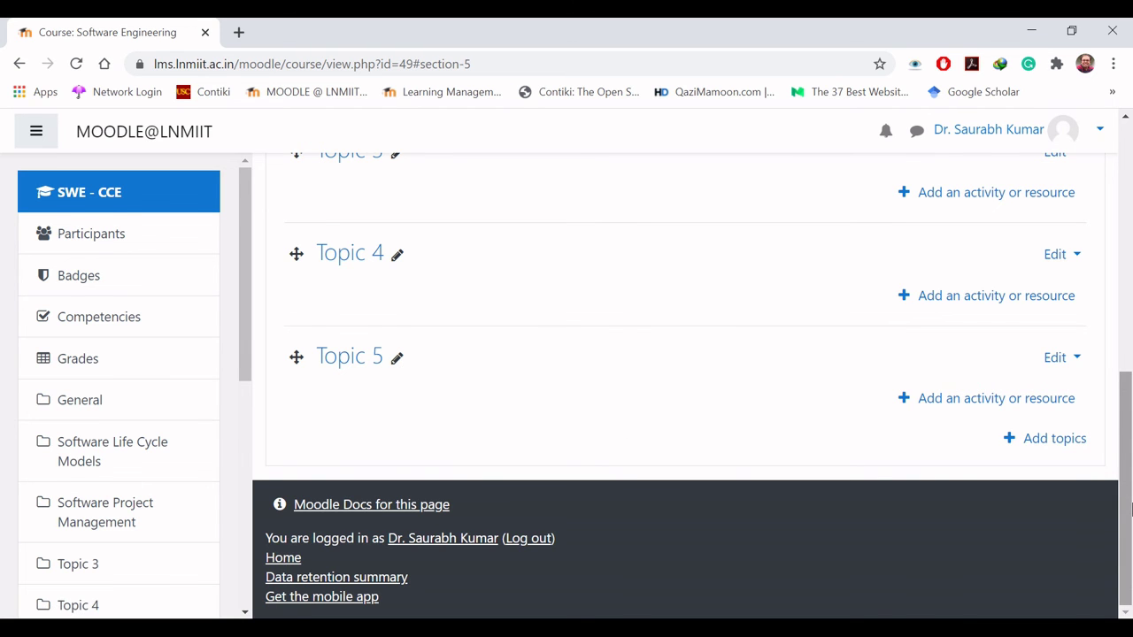
- View the available resource types in the General section's activity chooser and close it without adding anything
left_click_drag(1130, 510, 1132, 263)
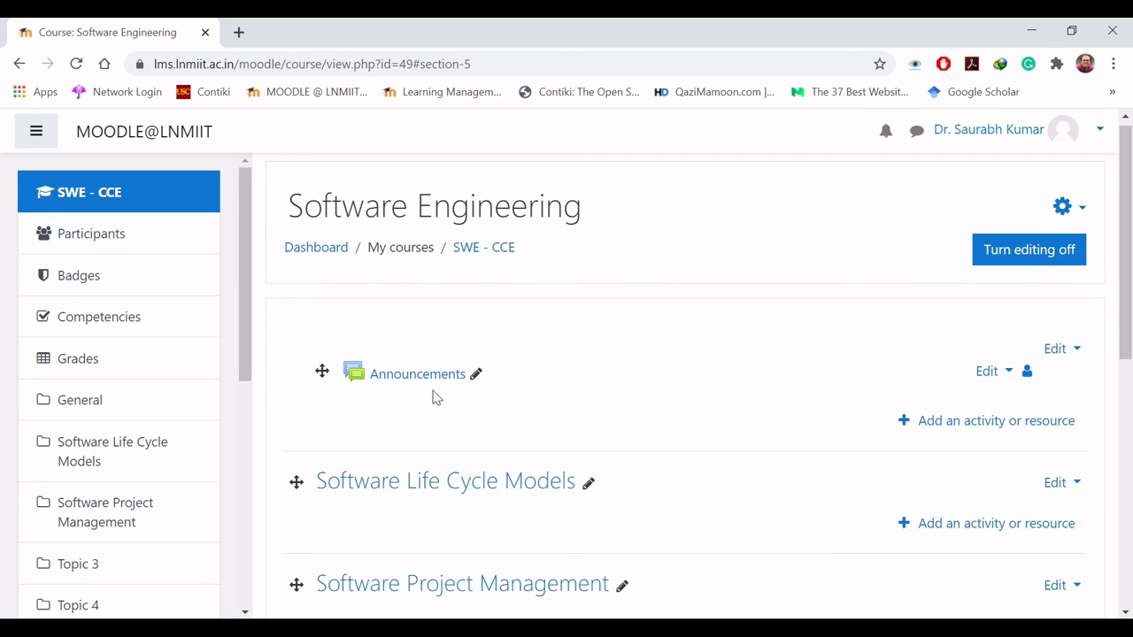
left_click(963, 431)
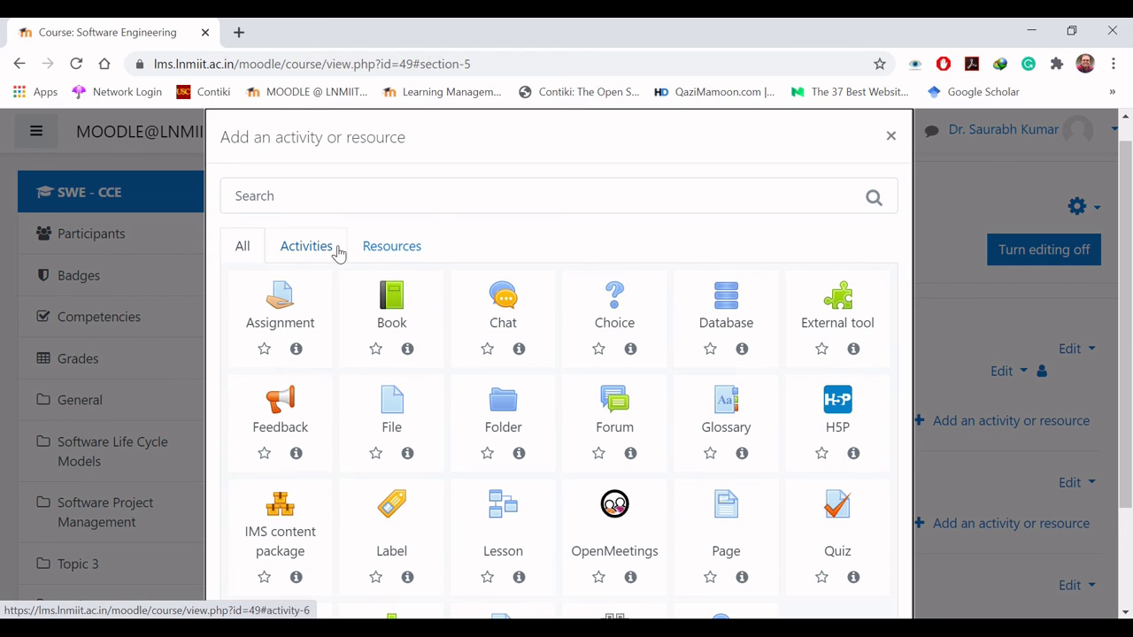
left_click(418, 254)
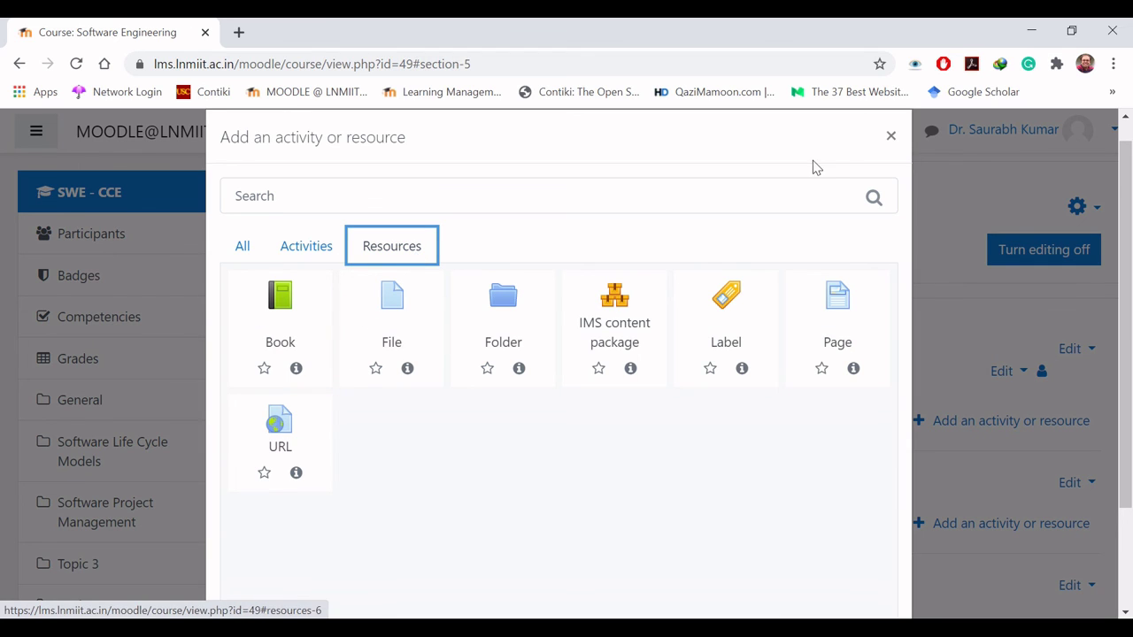
left_click(891, 140)
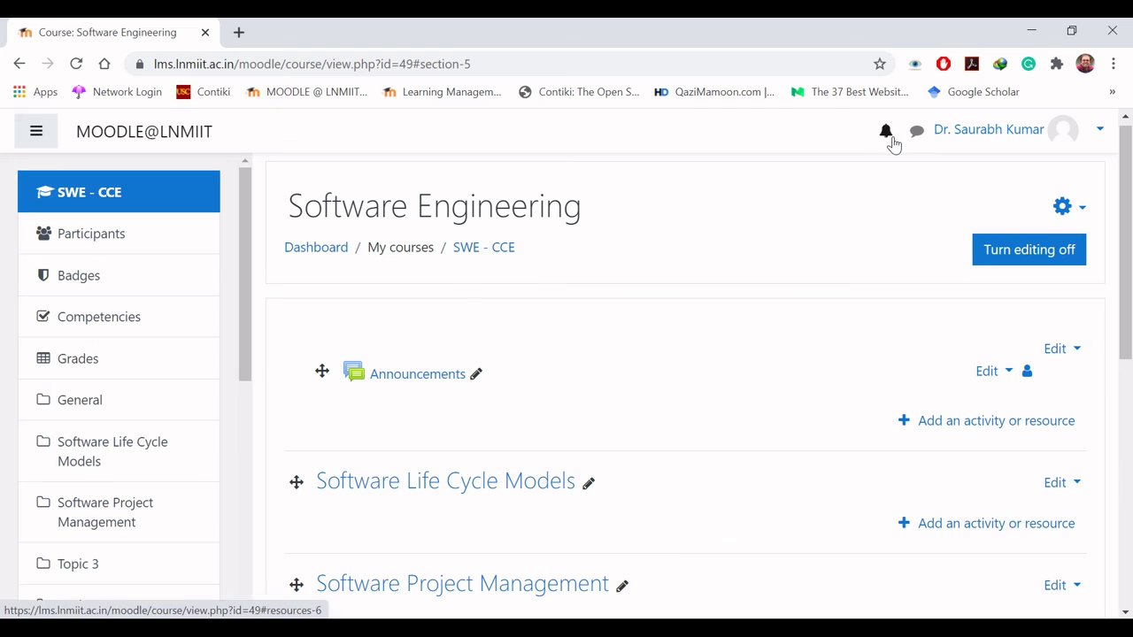
left_click_drag(1130, 252, 1130, 329)
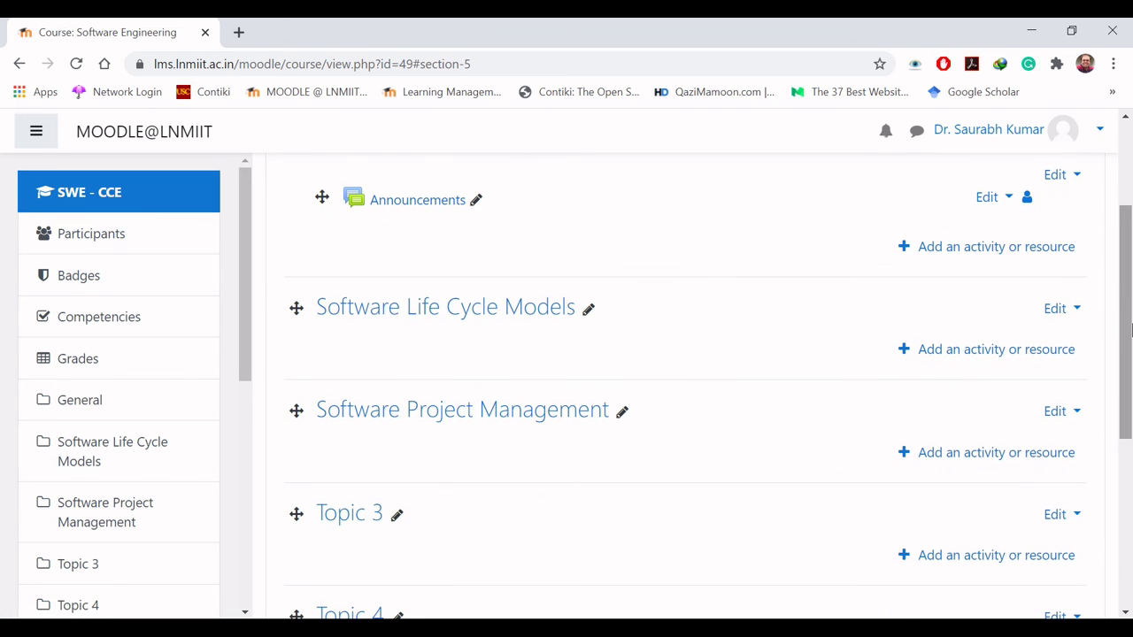